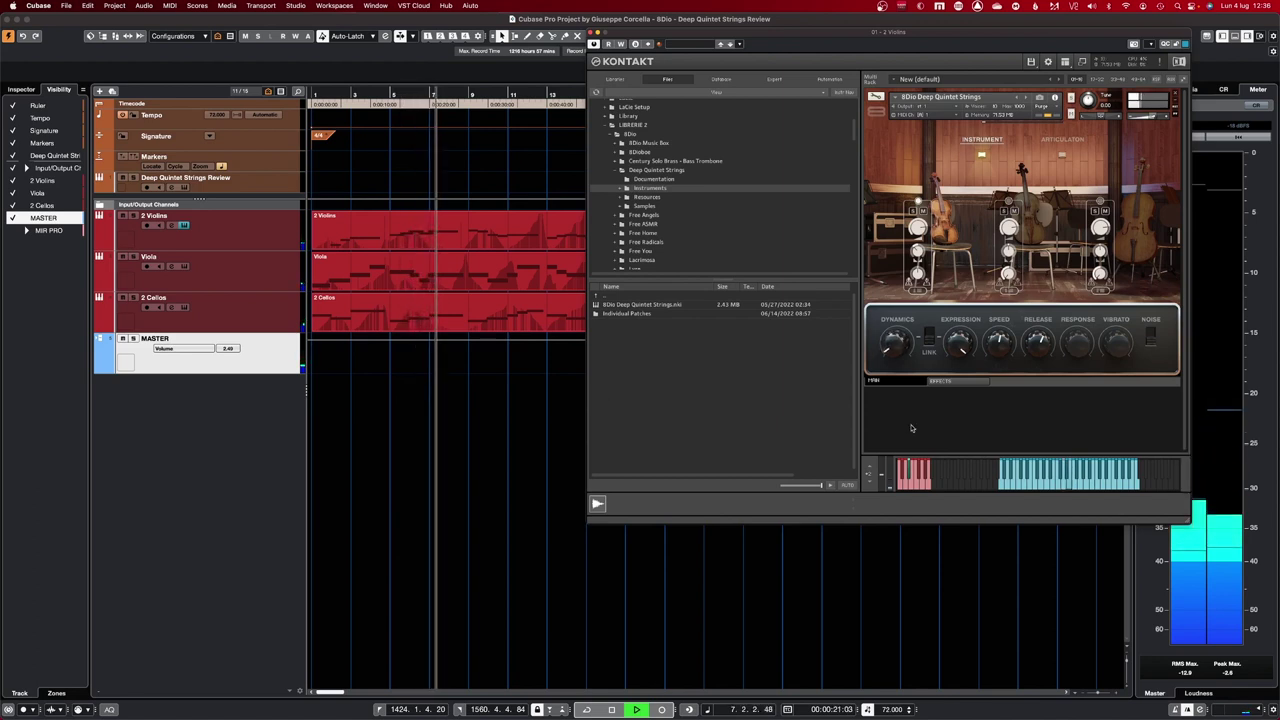
- Hide the 2 Violins instrument window, view the Viola track's instrument during playback, and close it again
left_click(424, 426)
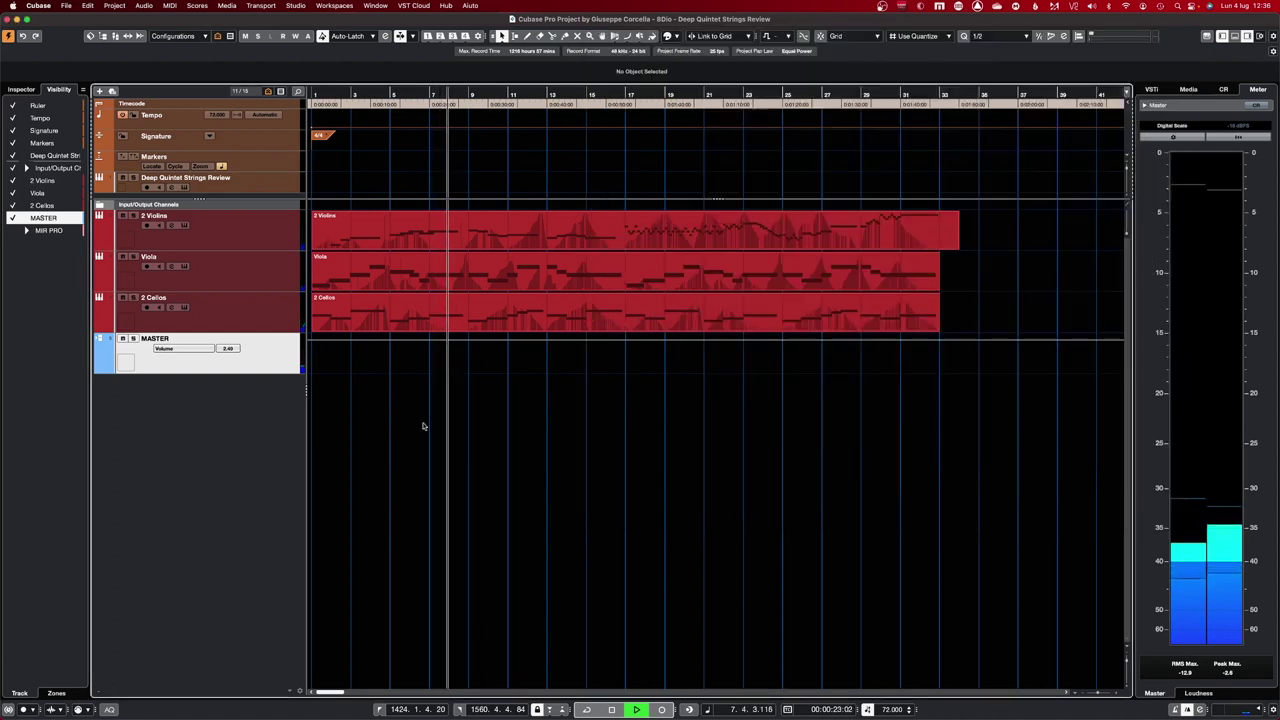
left_click(184, 267)
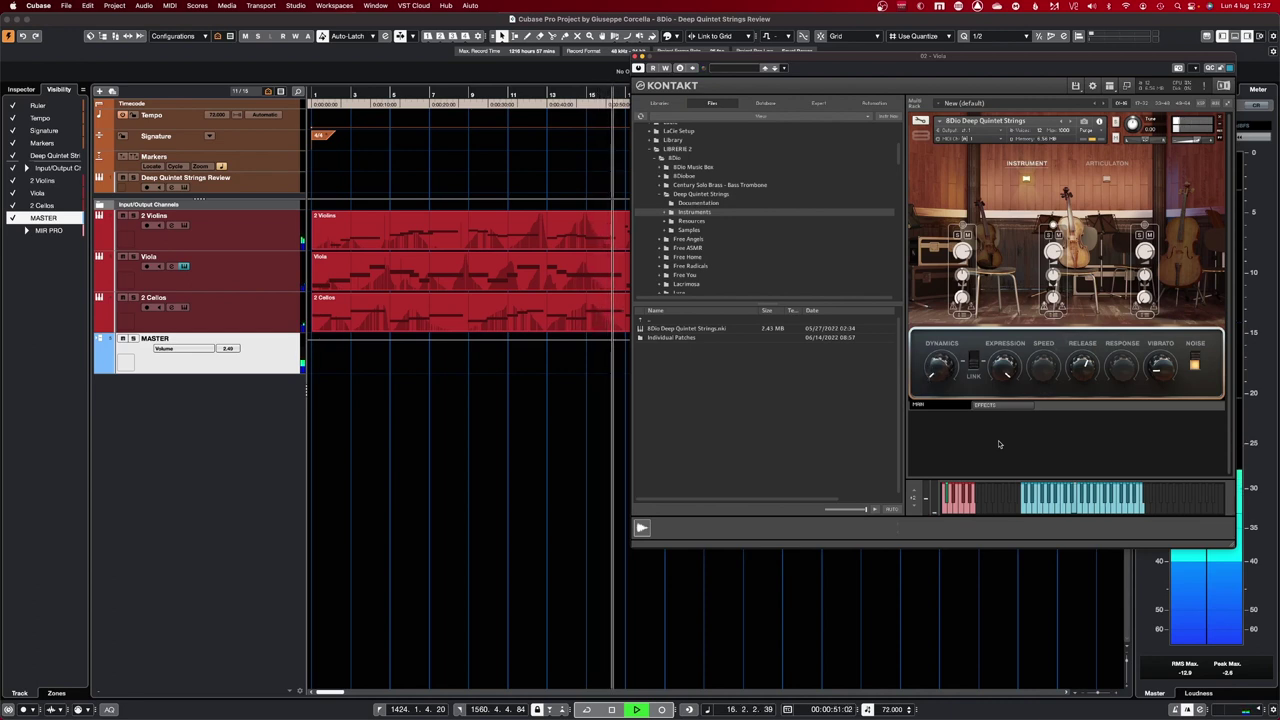
key("super+w")
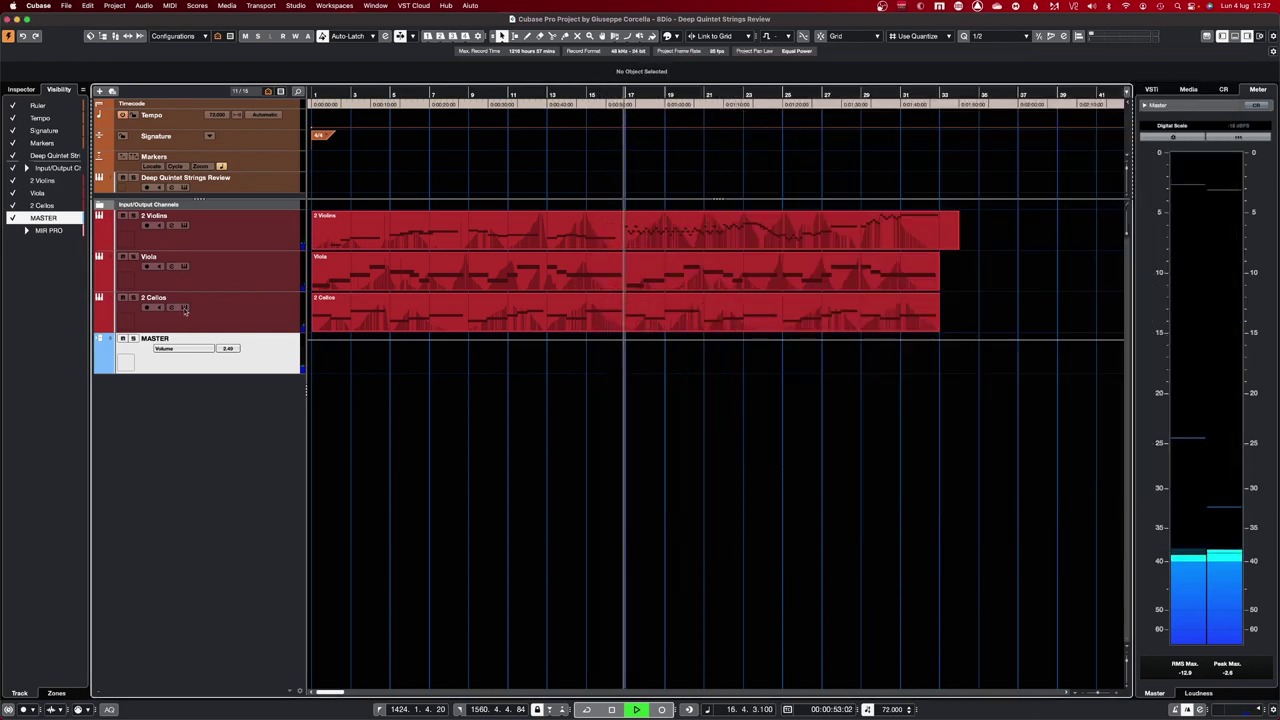
- Open the 2 Cellos track's instrument and view its articulation list and effects rack during playback
left_click(185, 308)
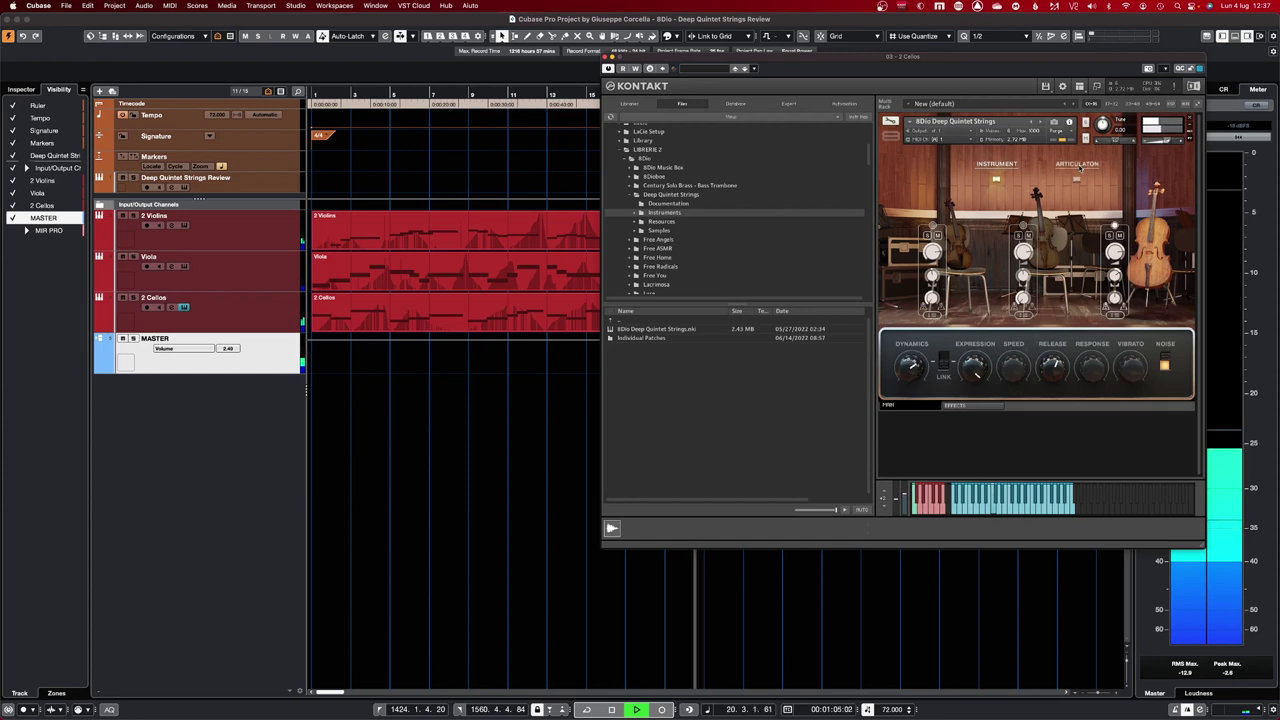
left_click(1077, 165)
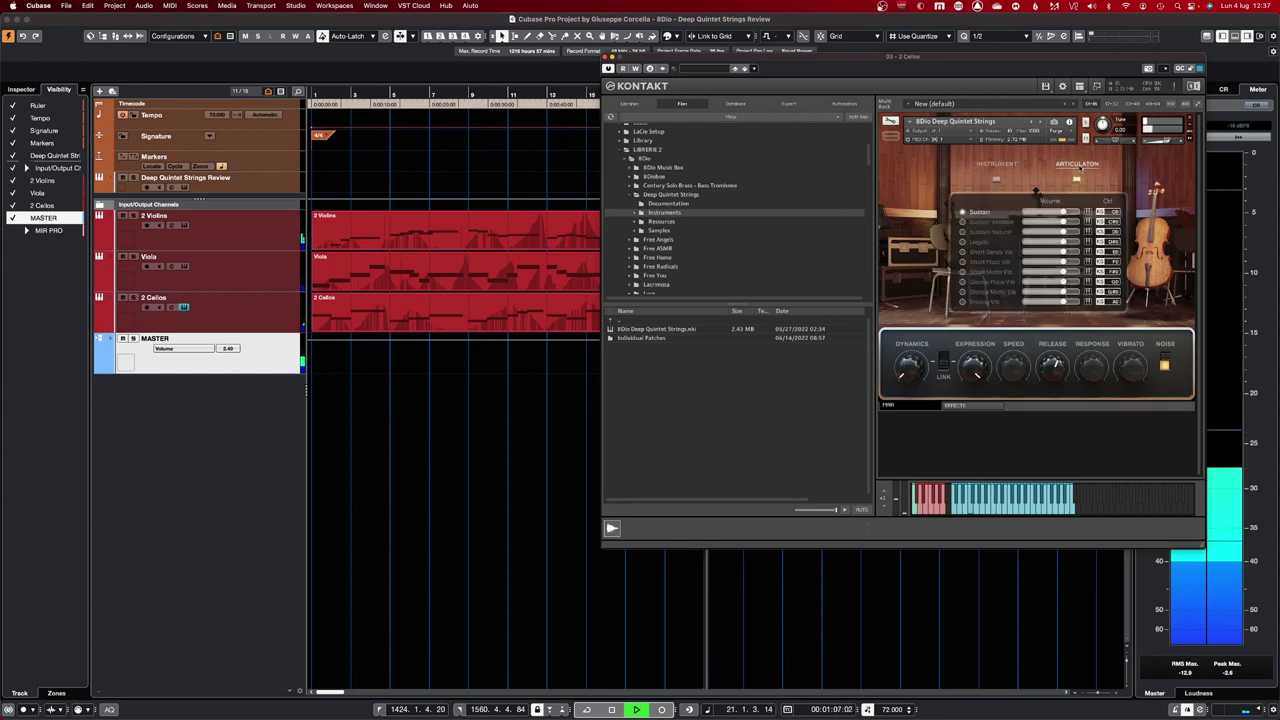
left_click(957, 405)
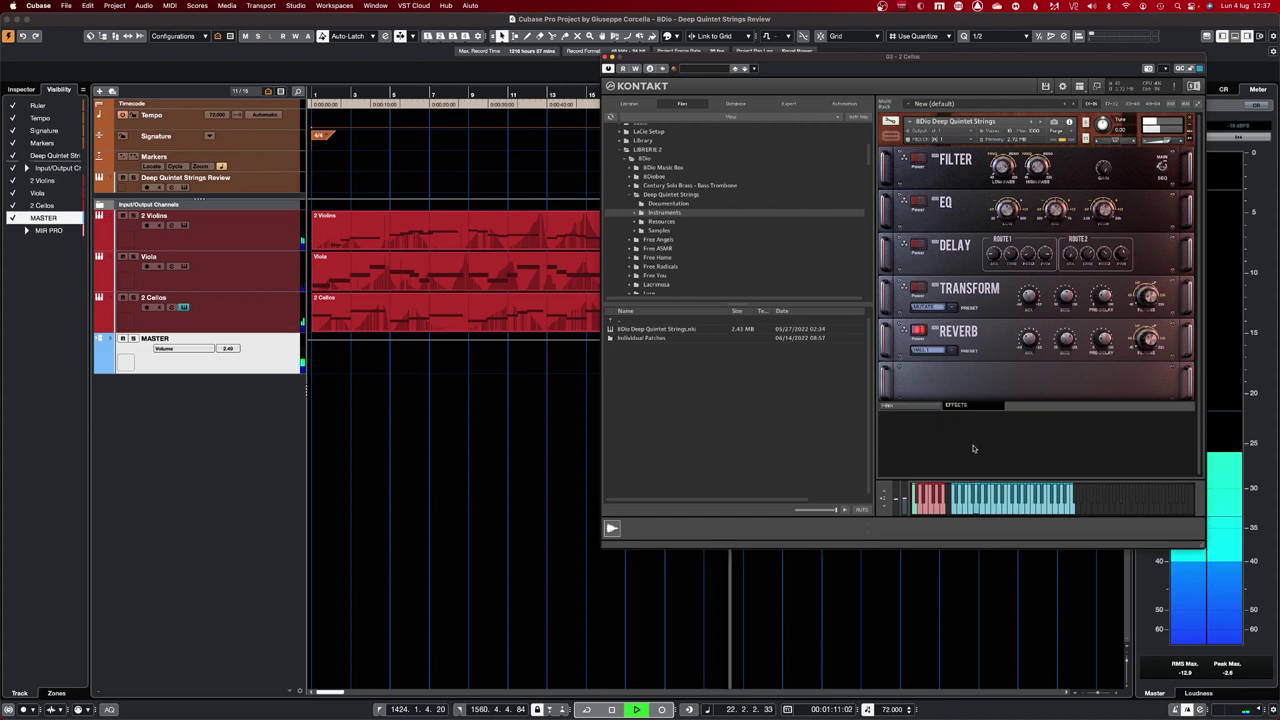
- Select the 2 Violins, Viola and 2 Cellos parts and view their notes together in the Key Editor
left_click(546, 417)
left_click_drag(546, 417, 834, 196)
double_click(729, 284)
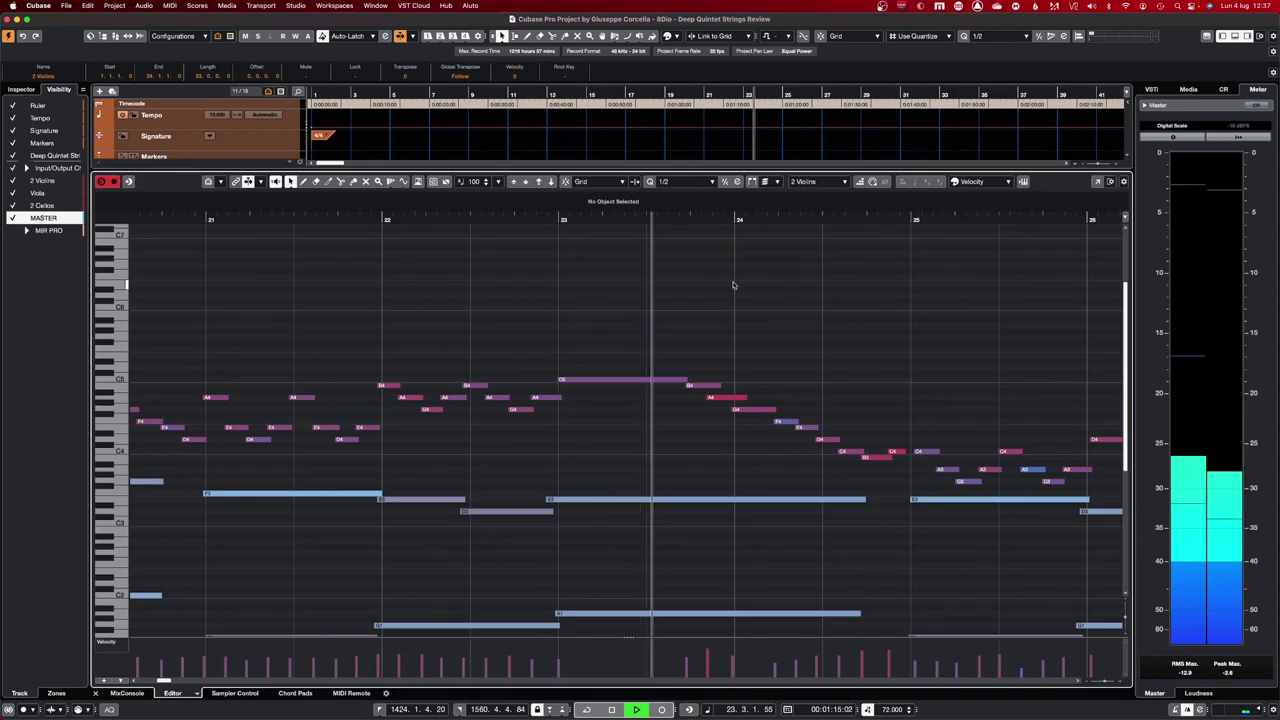
scroll(797, 287, "down", 1)
key("Return")
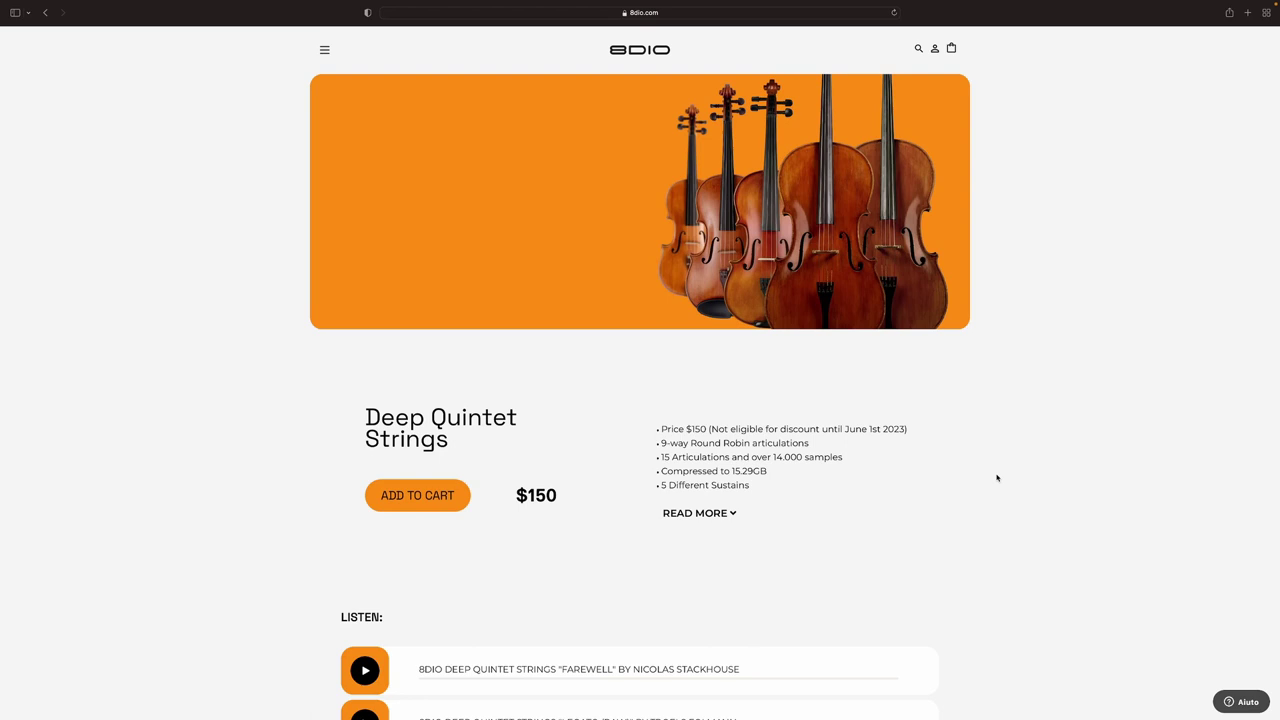
- Expand the full feature list on the Deep Quintet Strings product page and look over the features and audio demos
left_click(697, 514)
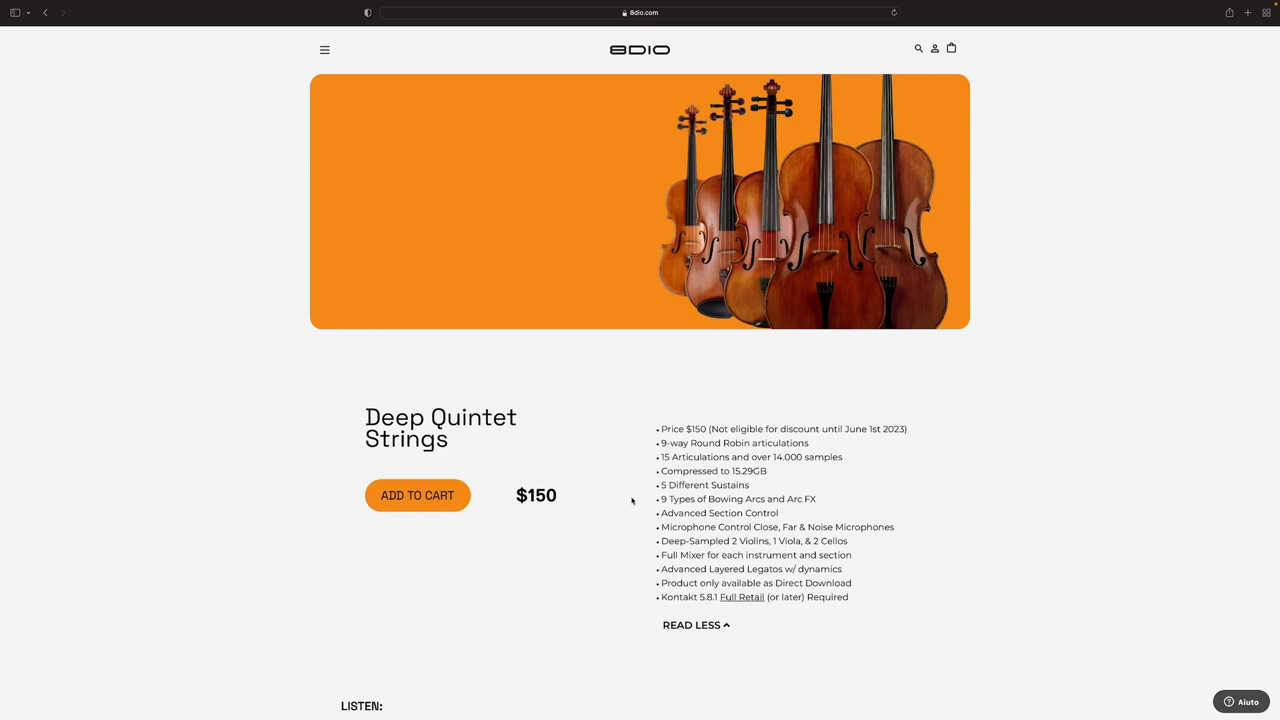
scroll(800, 515, "down", 3)
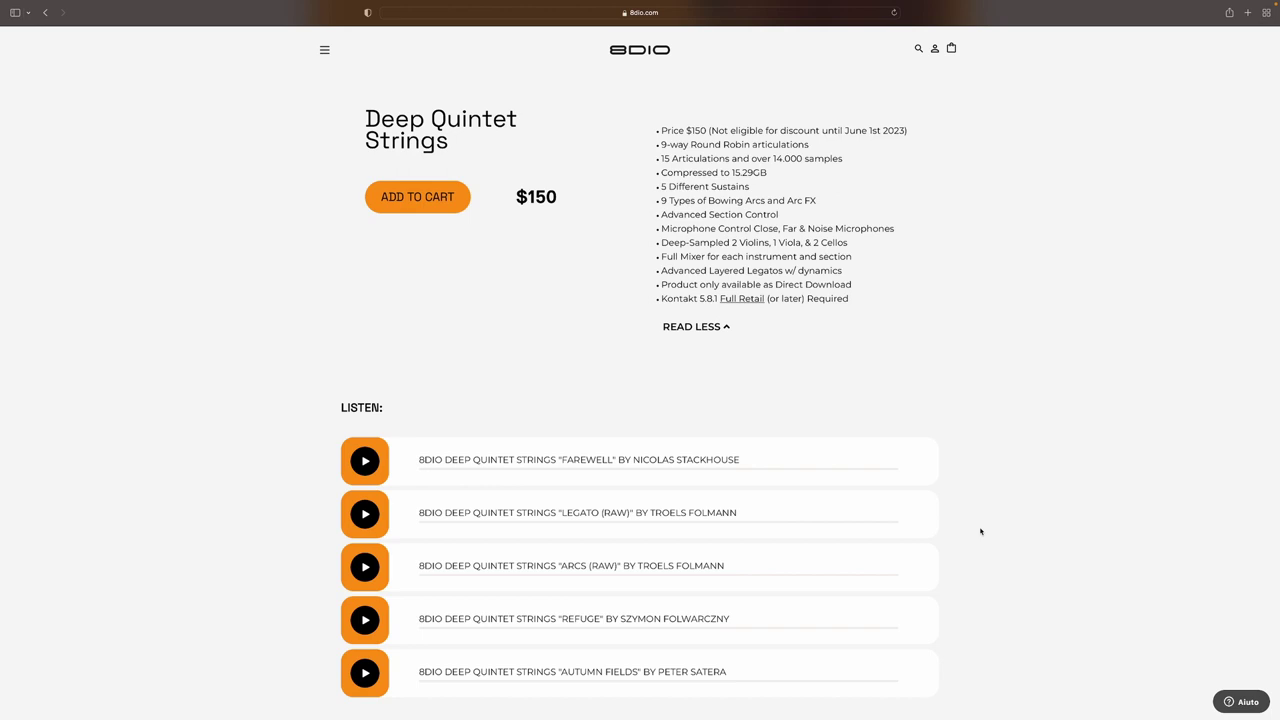
scroll(981, 532, "up", 3)
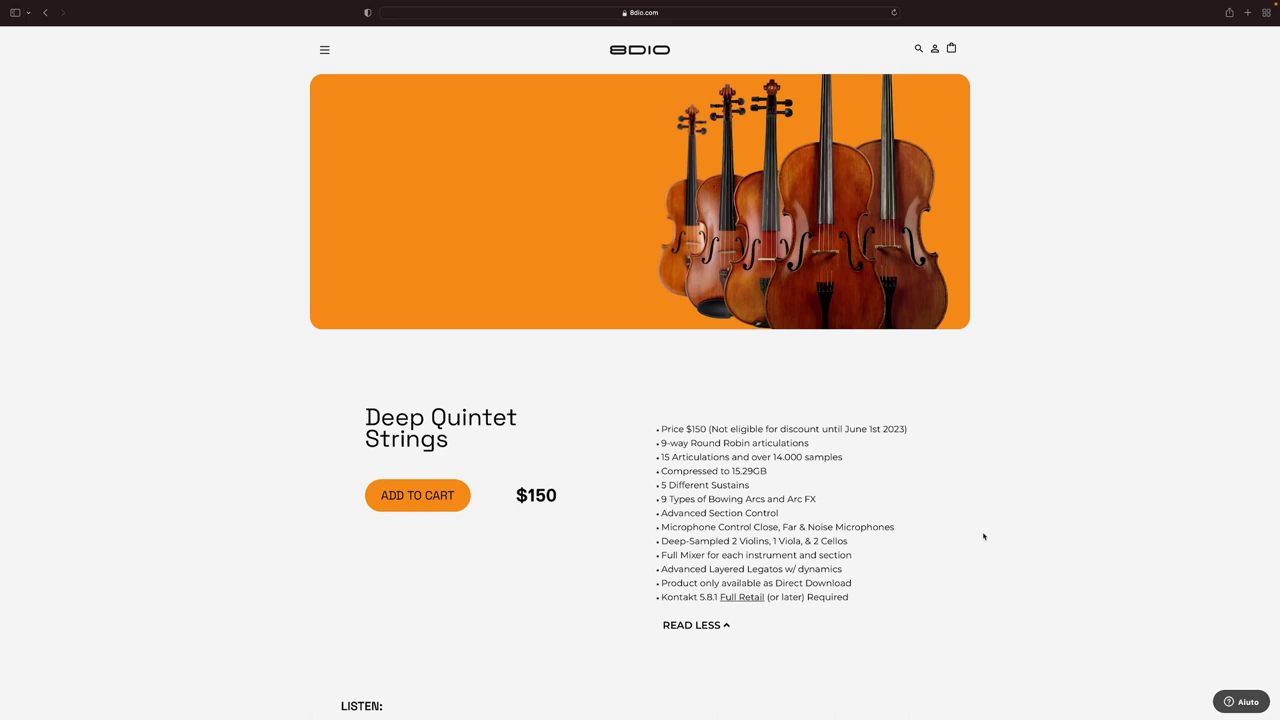
scroll(983, 537, "down", 3)
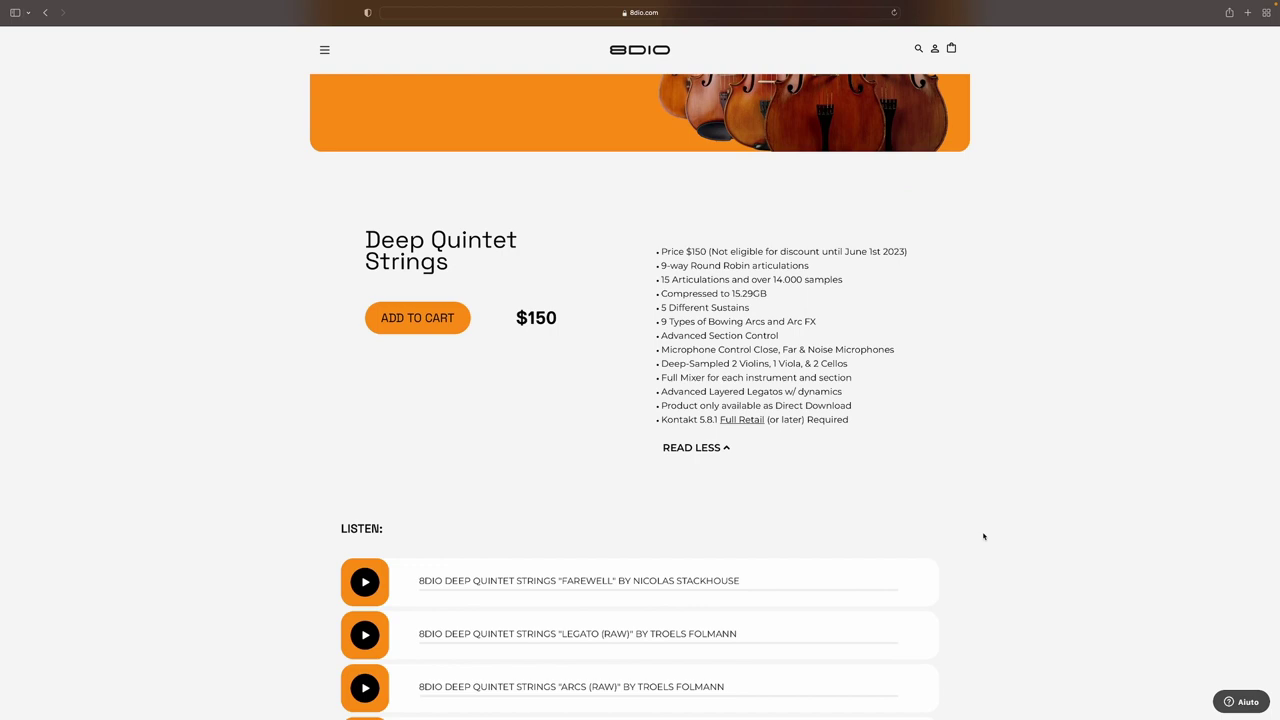
scroll(983, 537, "down", 5)
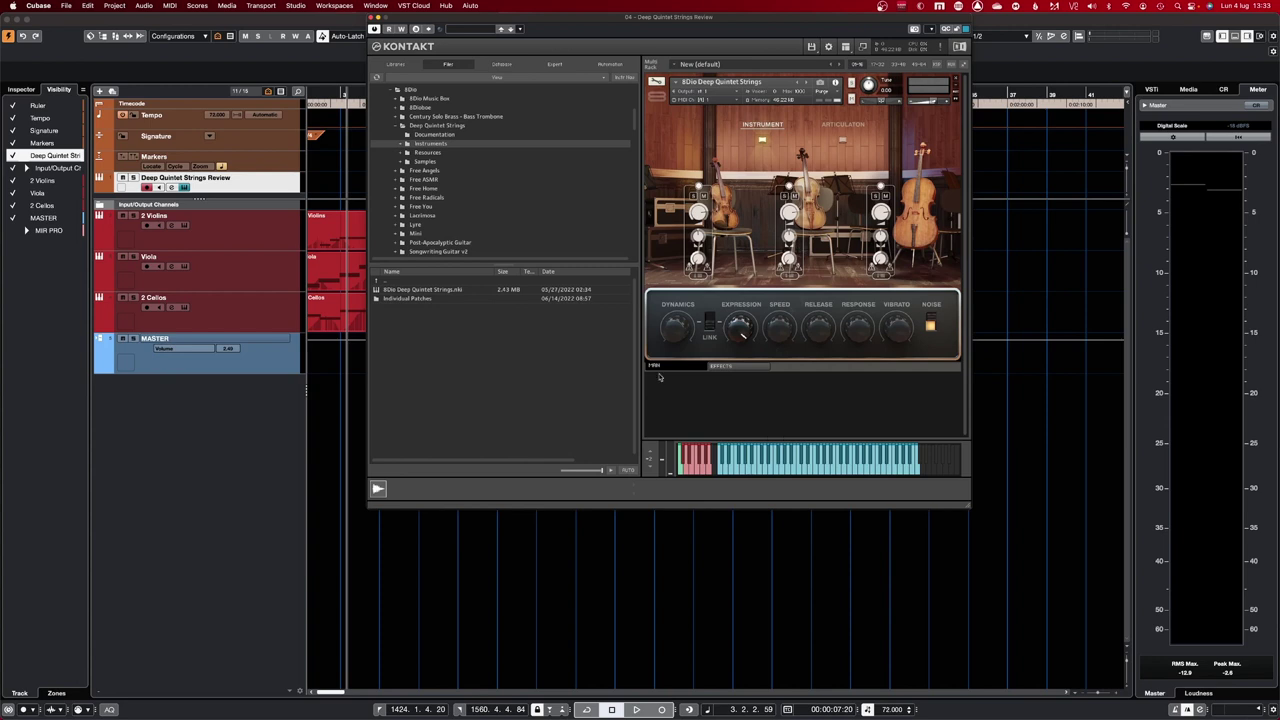
- Browse the library's Individual Patches, viewing the 01 - Traditional and 01 - Traditional (Legato) folders, and return to the Instruments folder
double_click(423, 299)
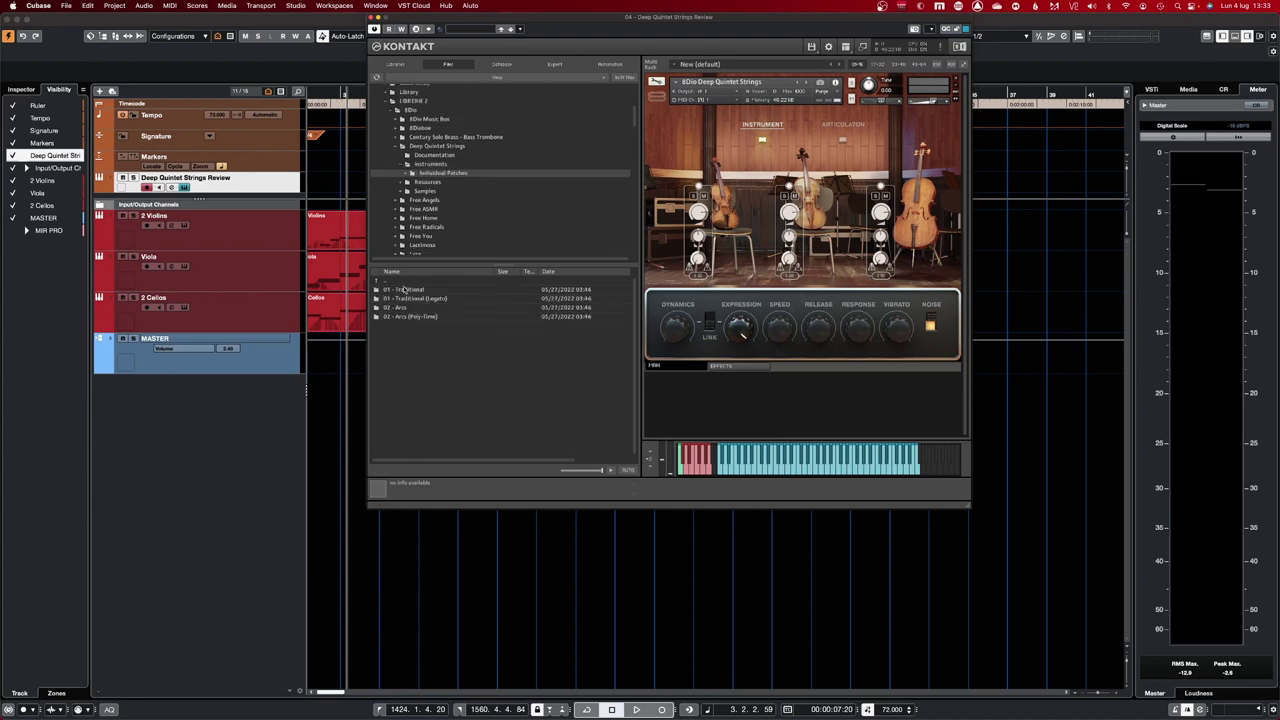
double_click(405, 289)
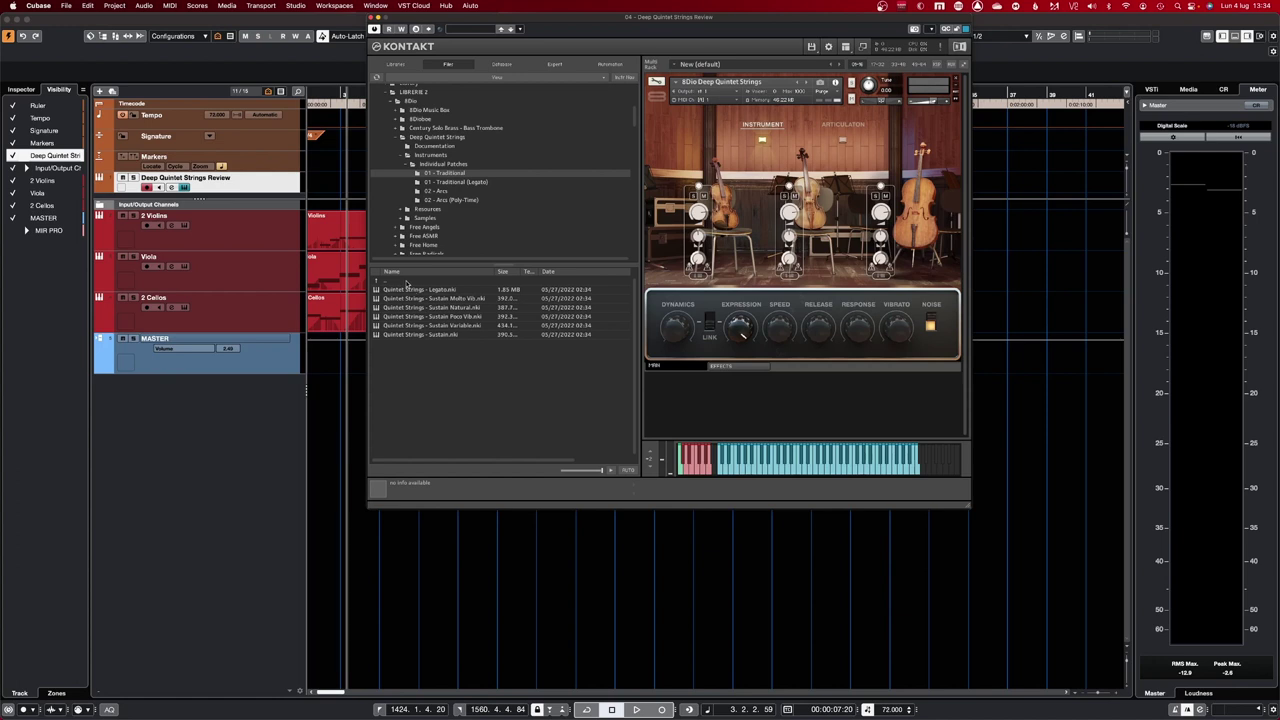
double_click(408, 282)
double_click(420, 300)
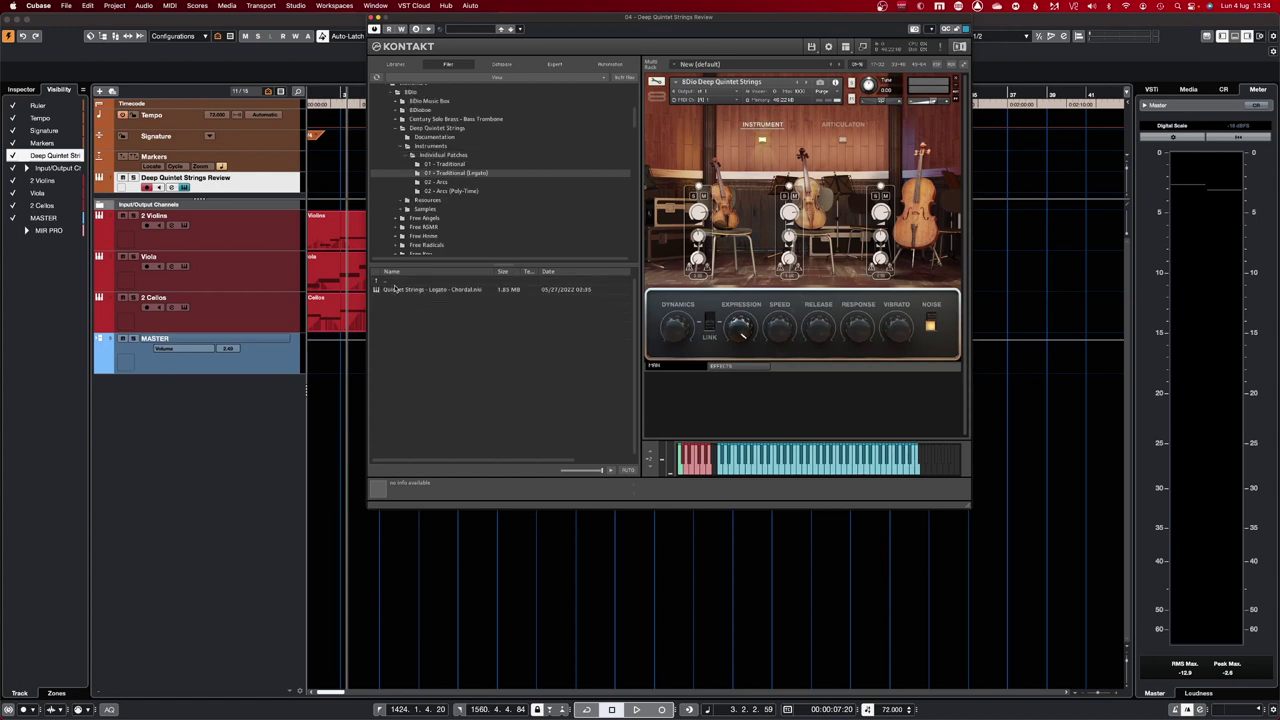
left_click(430, 146)
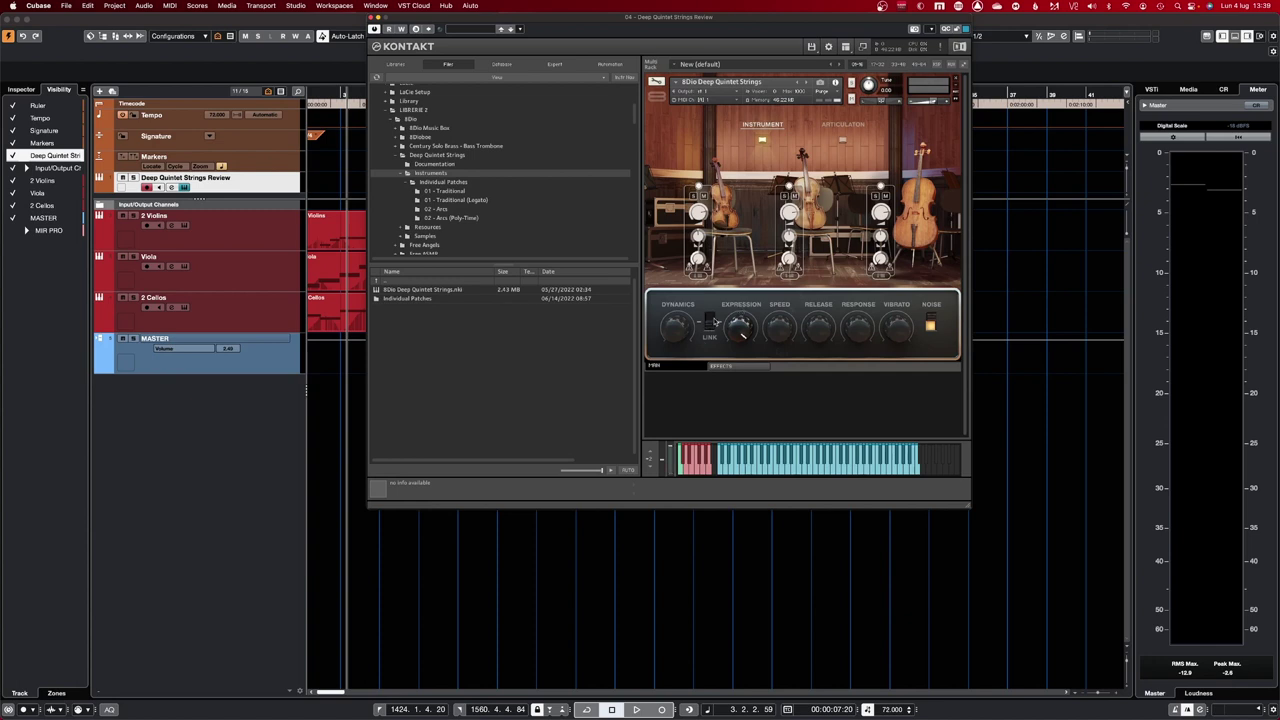
- Toggle the Link switch between Dynamics and Expression on and off, and try the Noise switch
left_click(709, 322)
left_click(710, 325)
left_click(929, 328)
- Examine the effects rack and look through the preset lists of the Transform and Reverb modules without choosing one
left_click(725, 367)
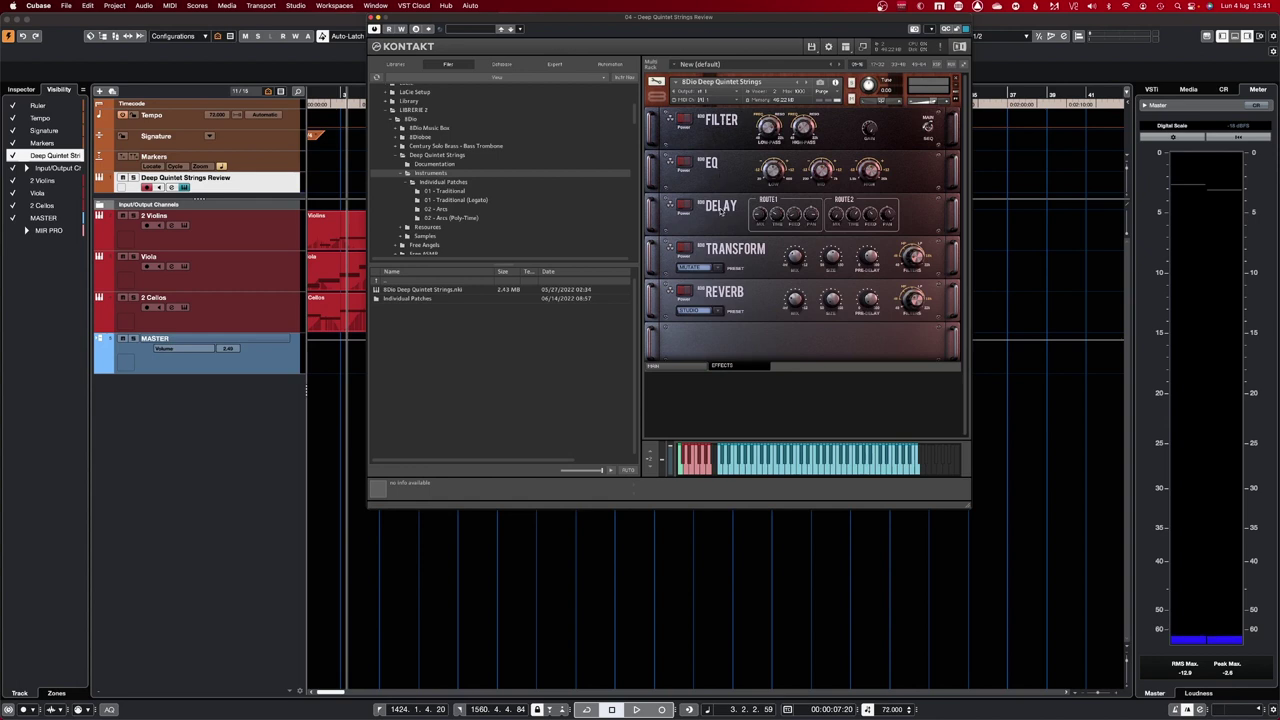
left_click(711, 268)
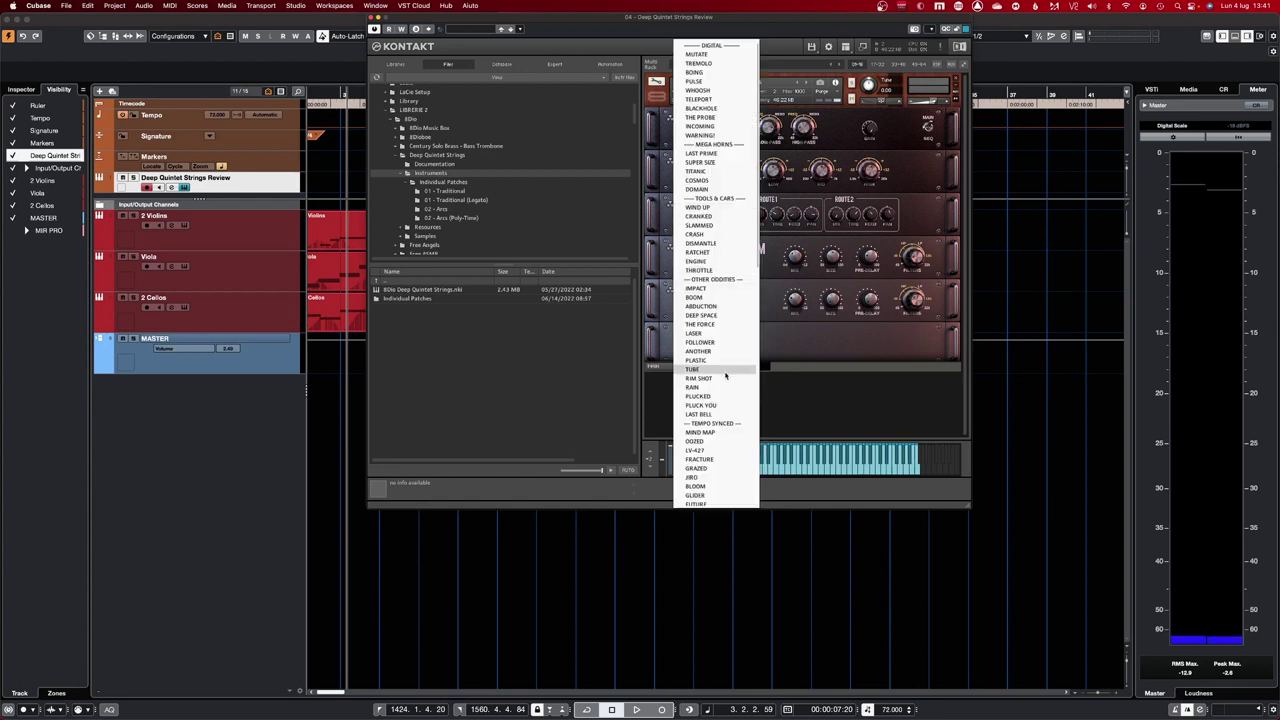
scroll(726, 376, "down", 15)
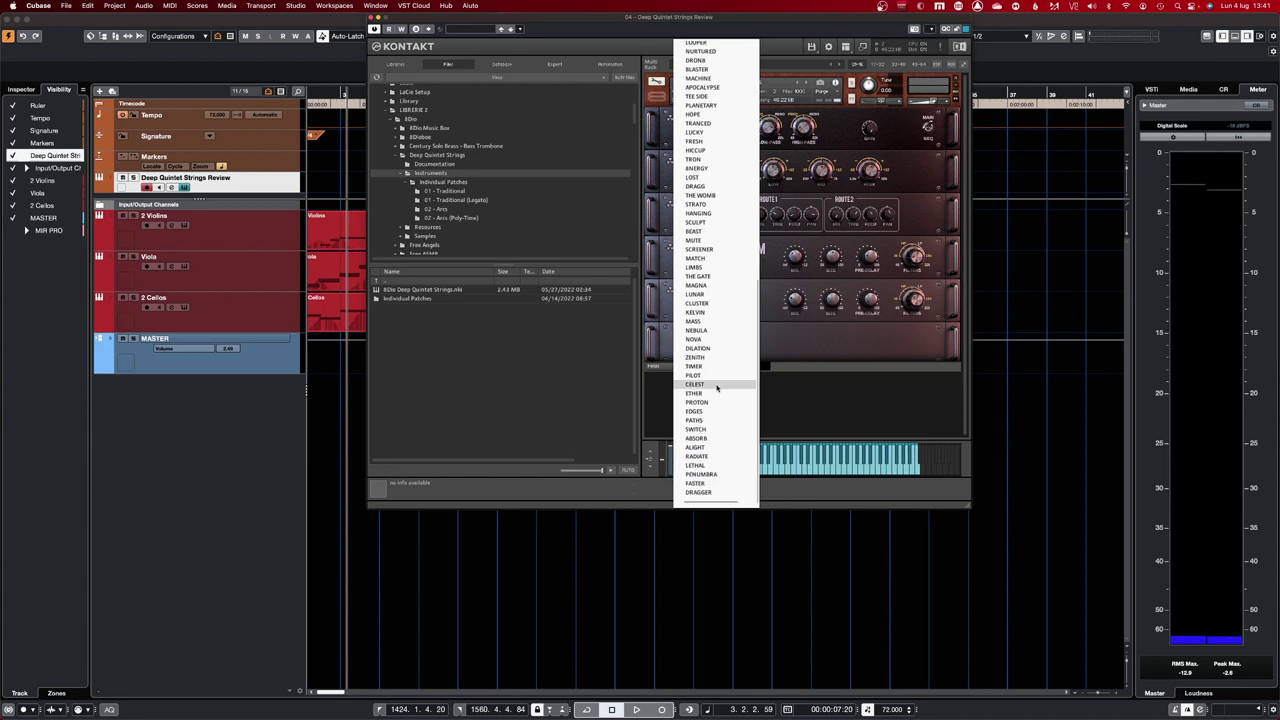
scroll(716, 387, "up", 15)
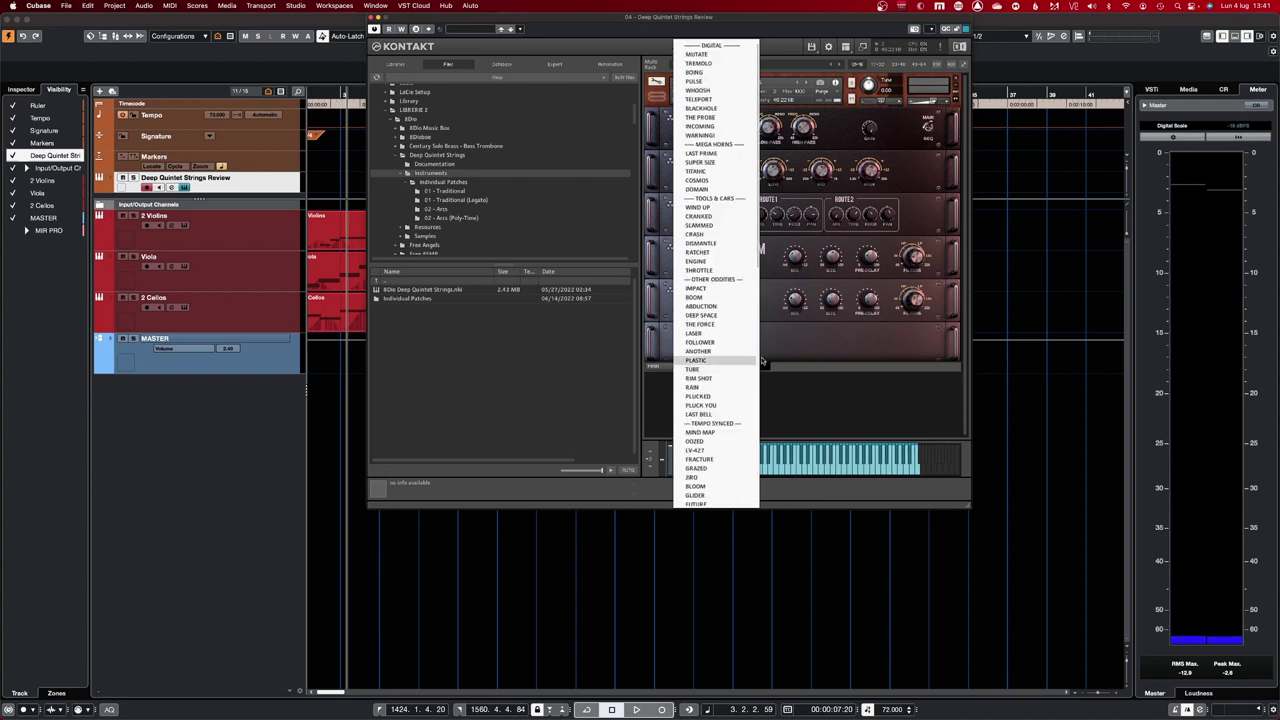
left_click(770, 350)
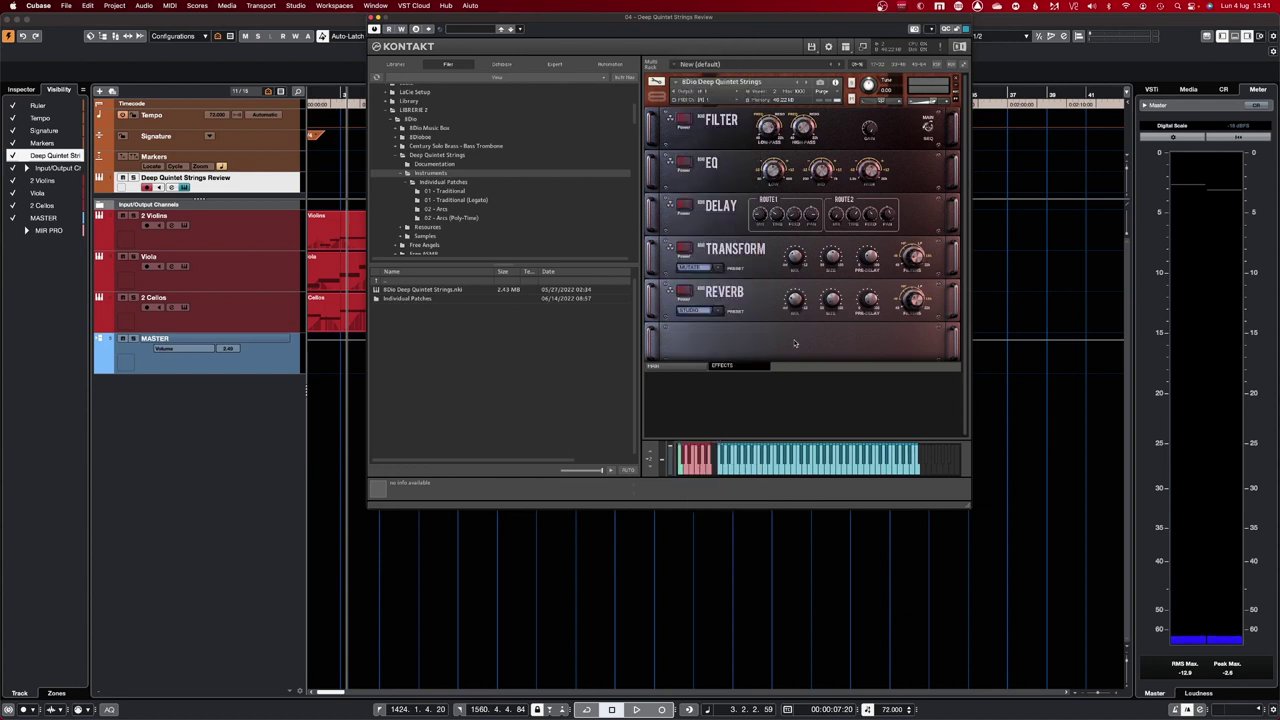
left_click(717, 311)
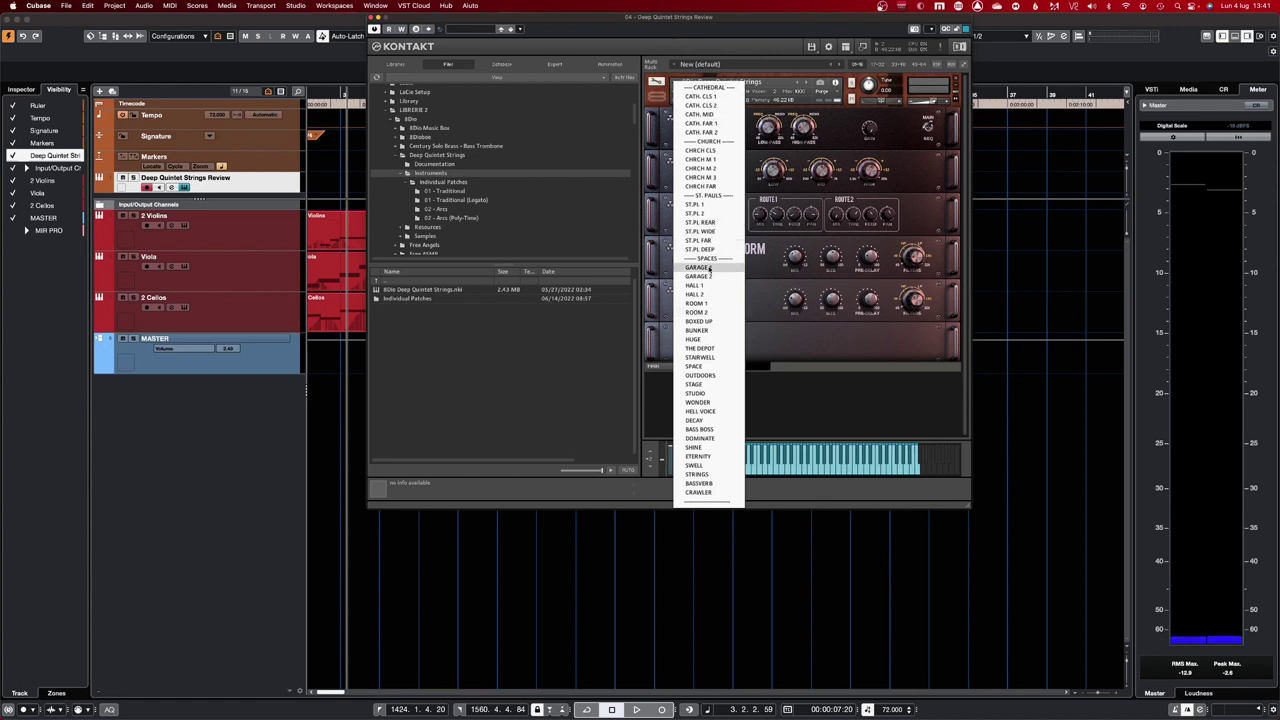
left_click(819, 336)
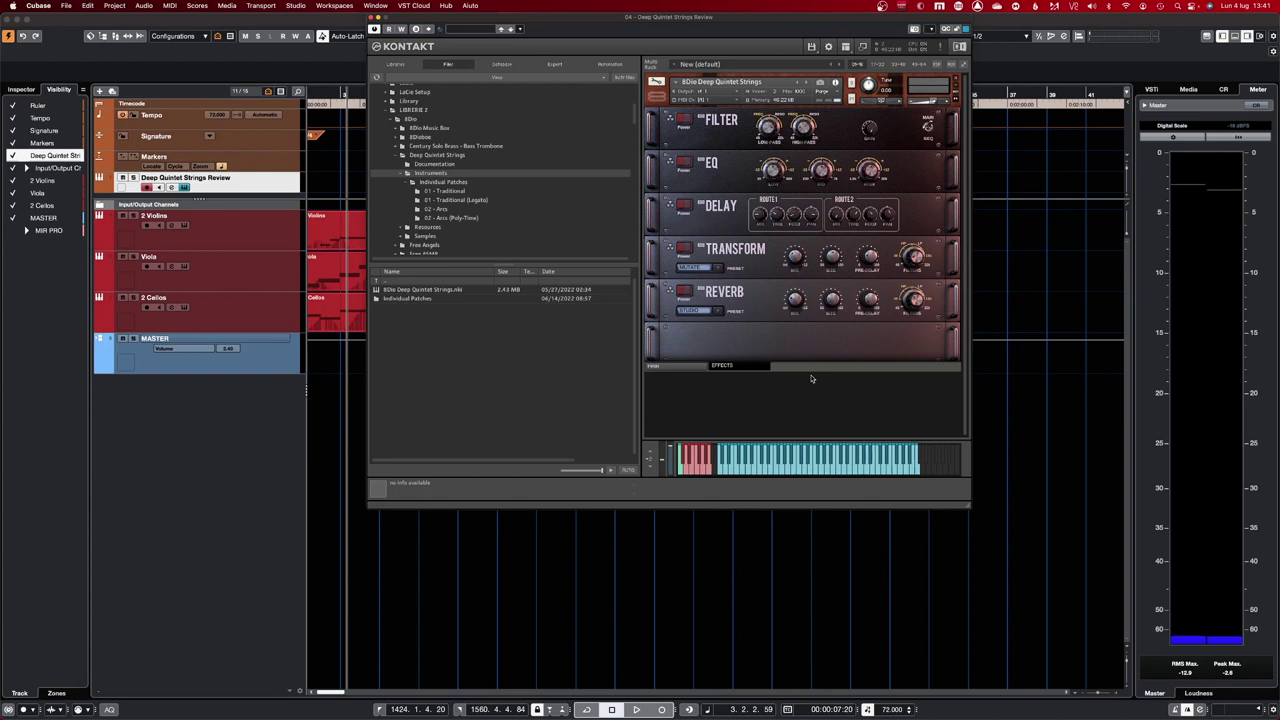
- Return to the instrument's main page, compare the Traditional and Arcs articulation categories, and load Sustain into the first empty slot
left_click(661, 365)
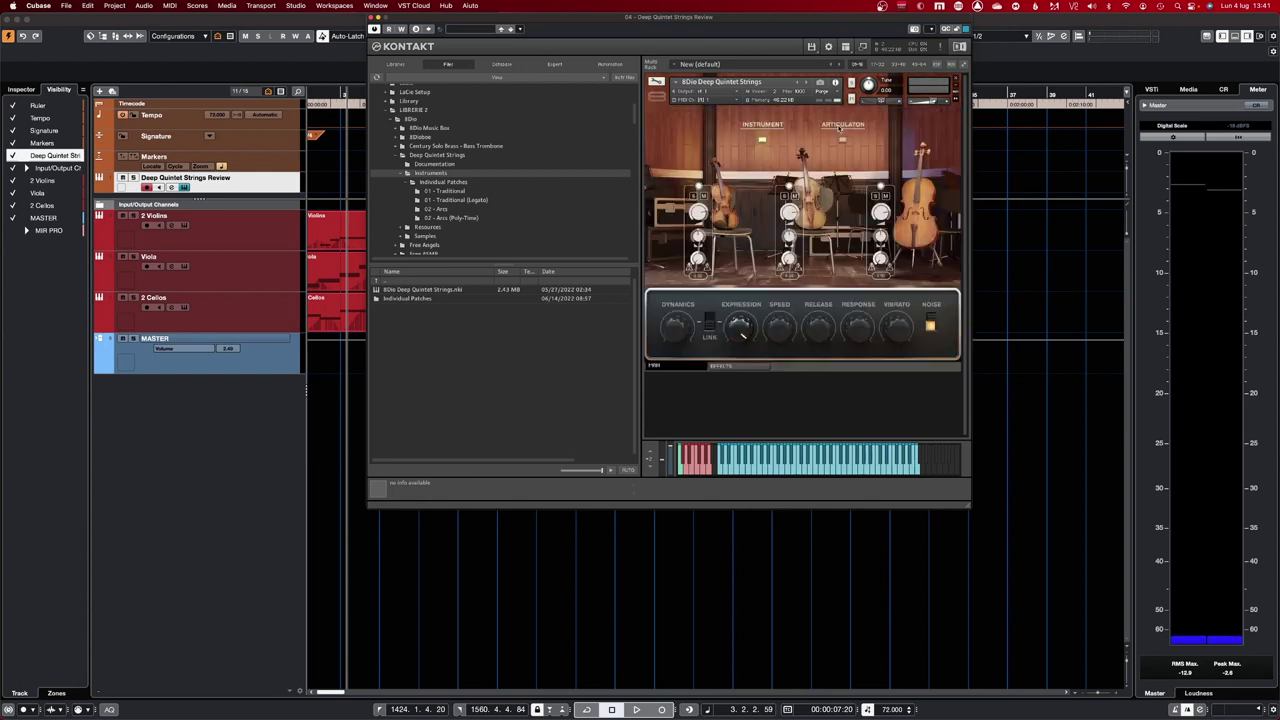
left_click(840, 125)
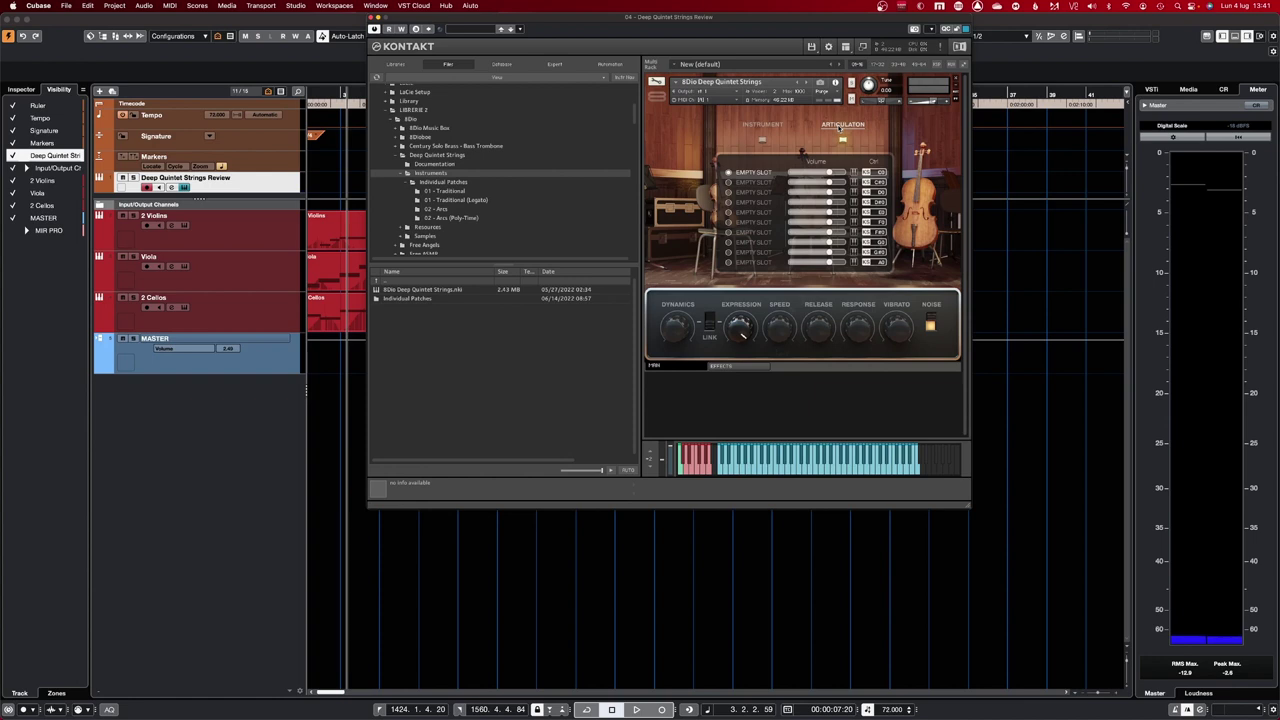
left_click(745, 174)
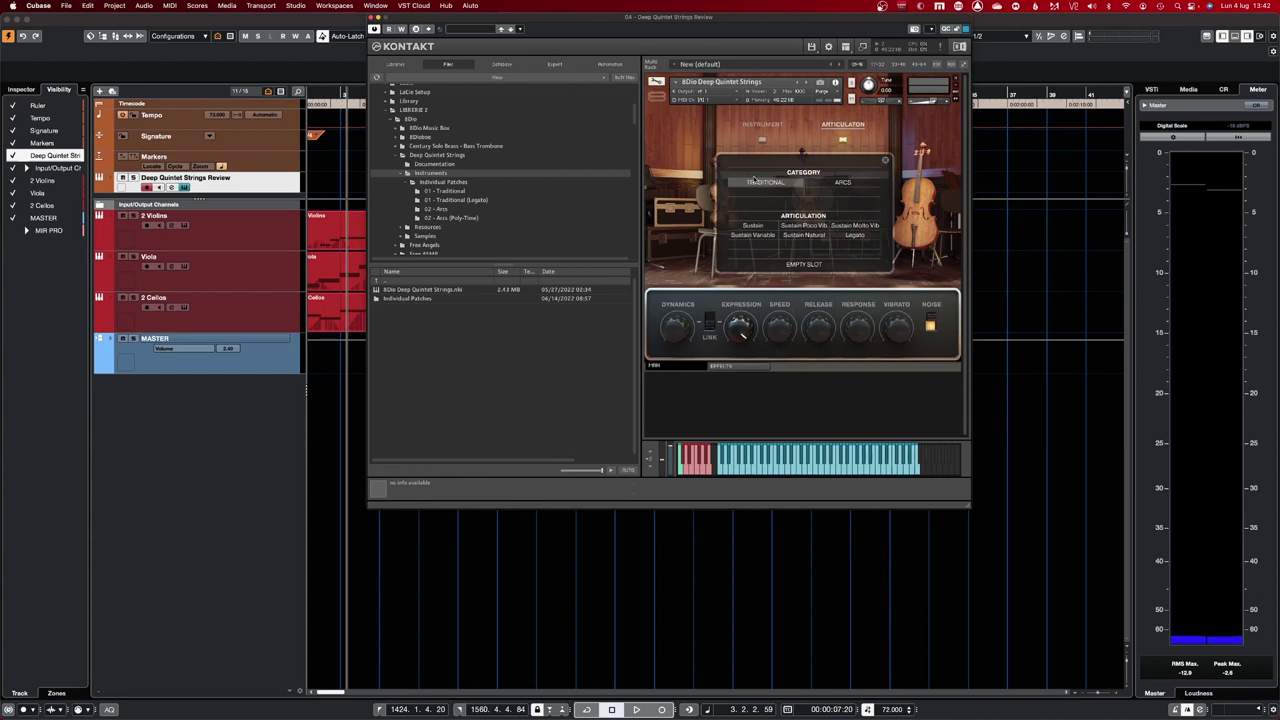
left_click(845, 186)
left_click(766, 184)
left_click(765, 226)
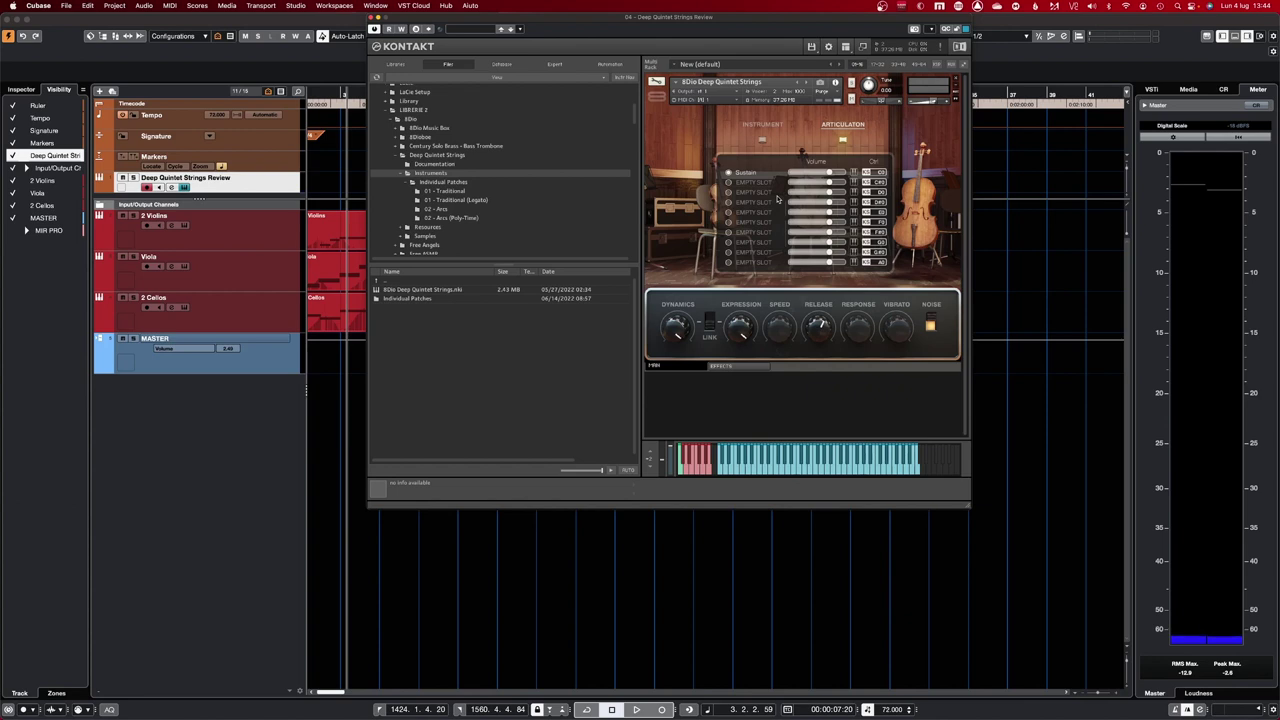
- Check the Reverb module in the instrument's effects rack and return to the main page
key("Down")
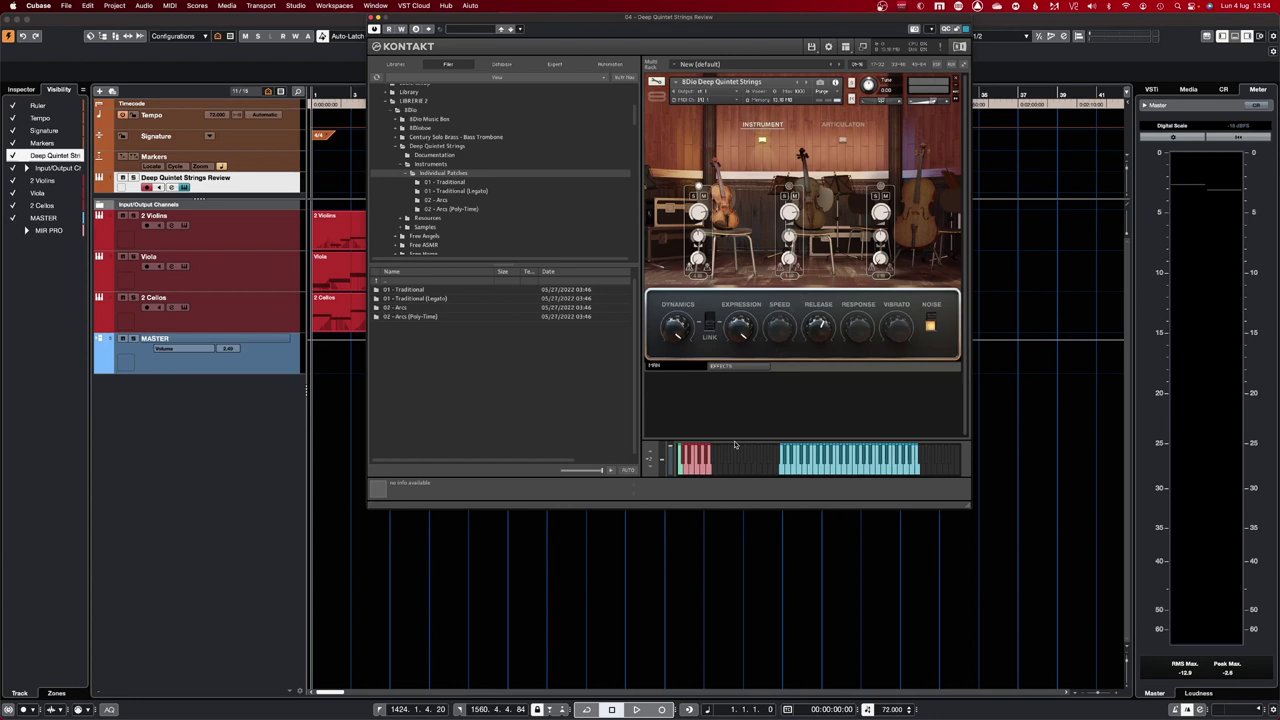
left_click(748, 367)
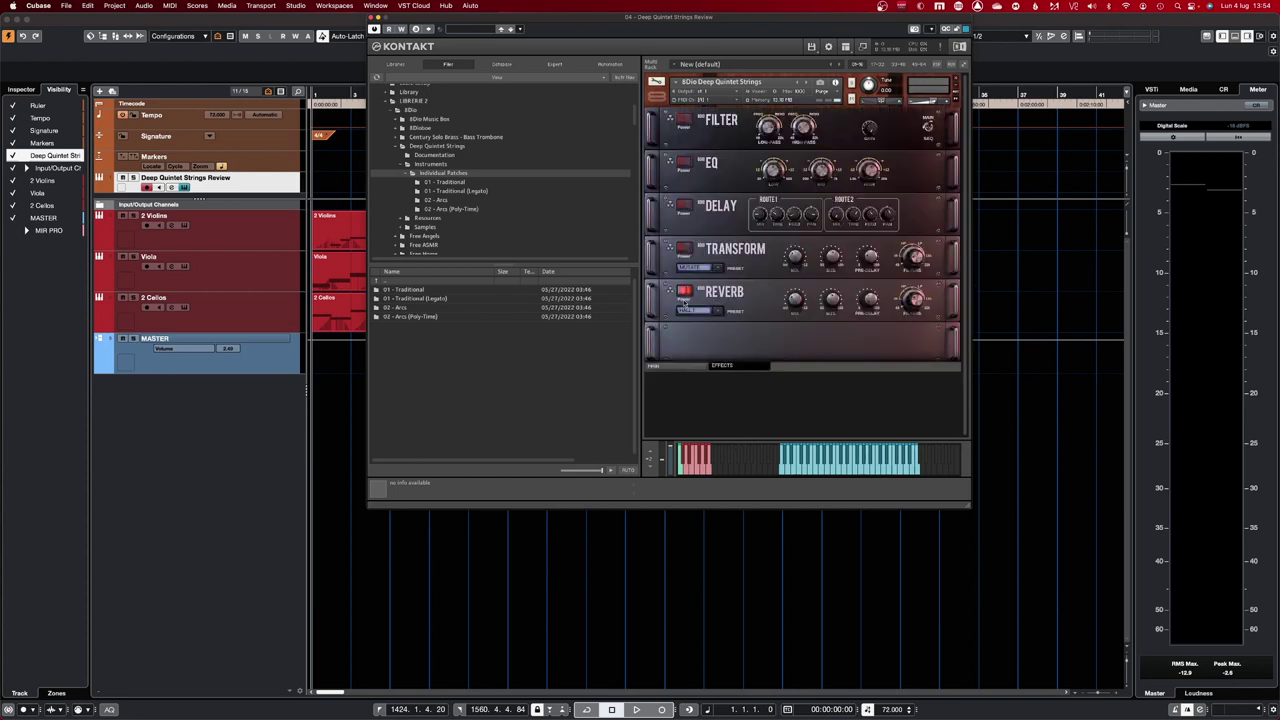
left_click(684, 368)
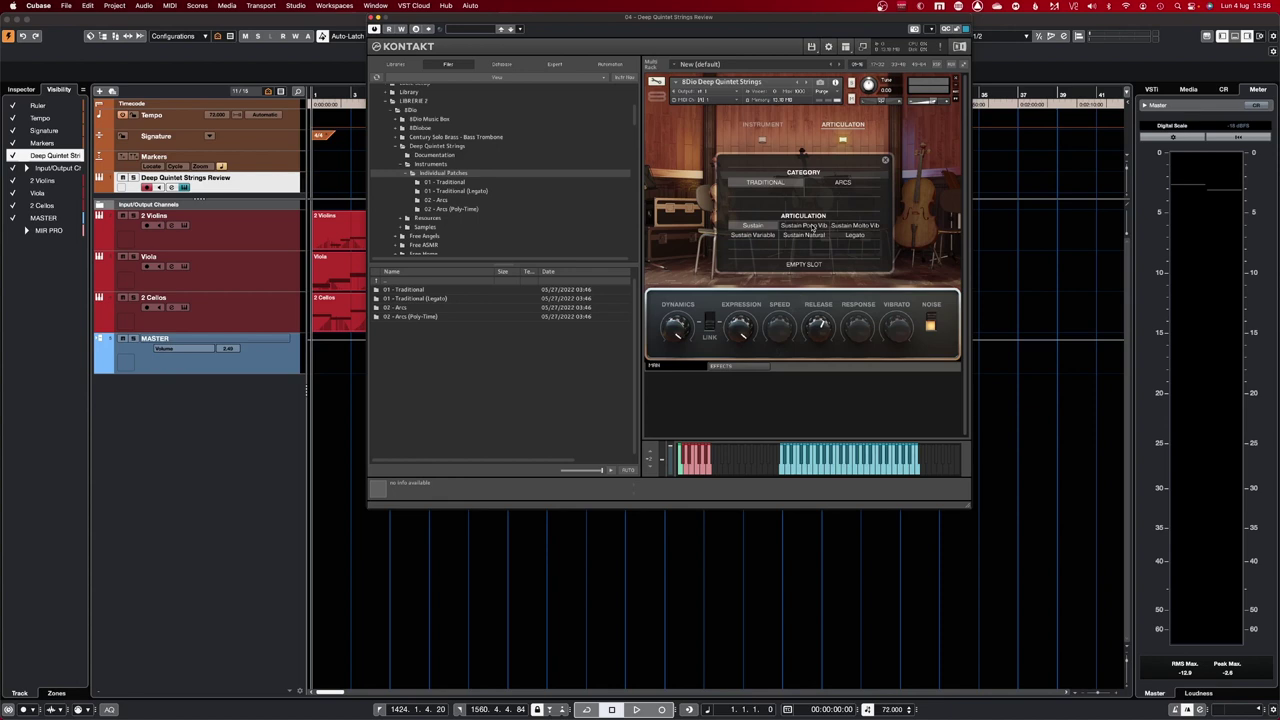
- Load the Traditional articulations Sustain Variable, Sustain Natural and Sustain Poco Vib one after another into the first slot
left_click(768, 235)
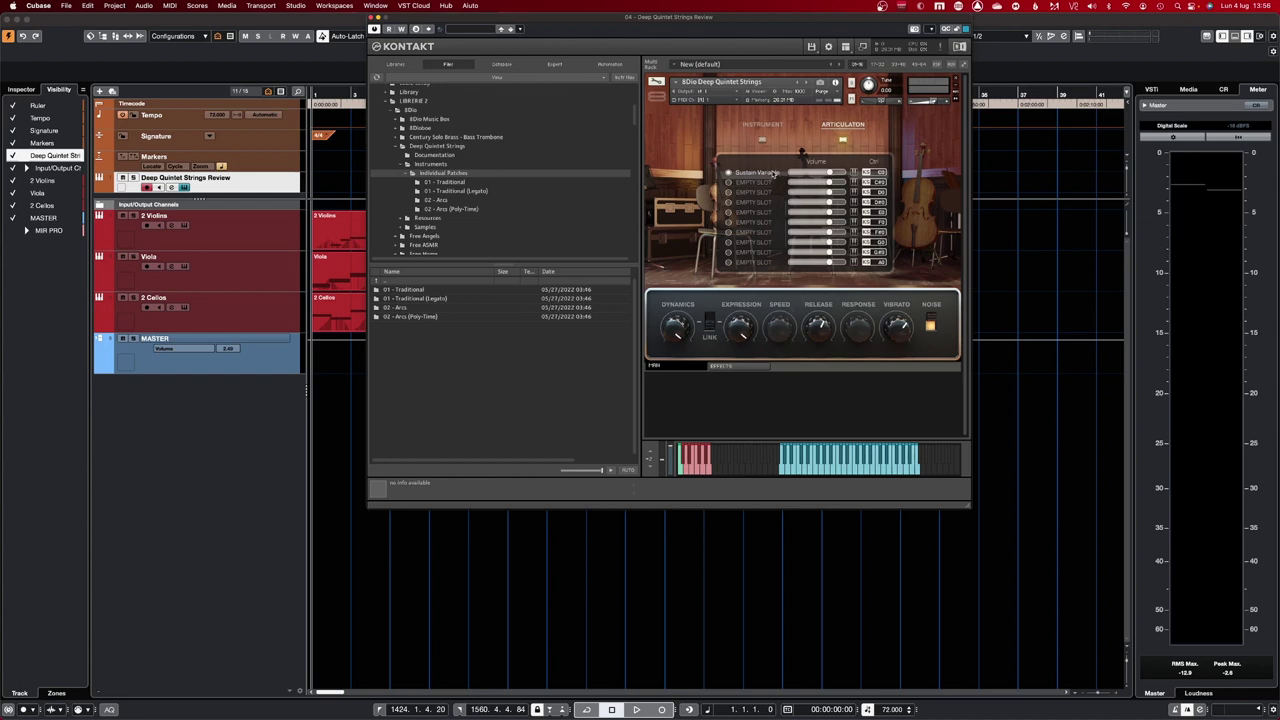
left_click(772, 173)
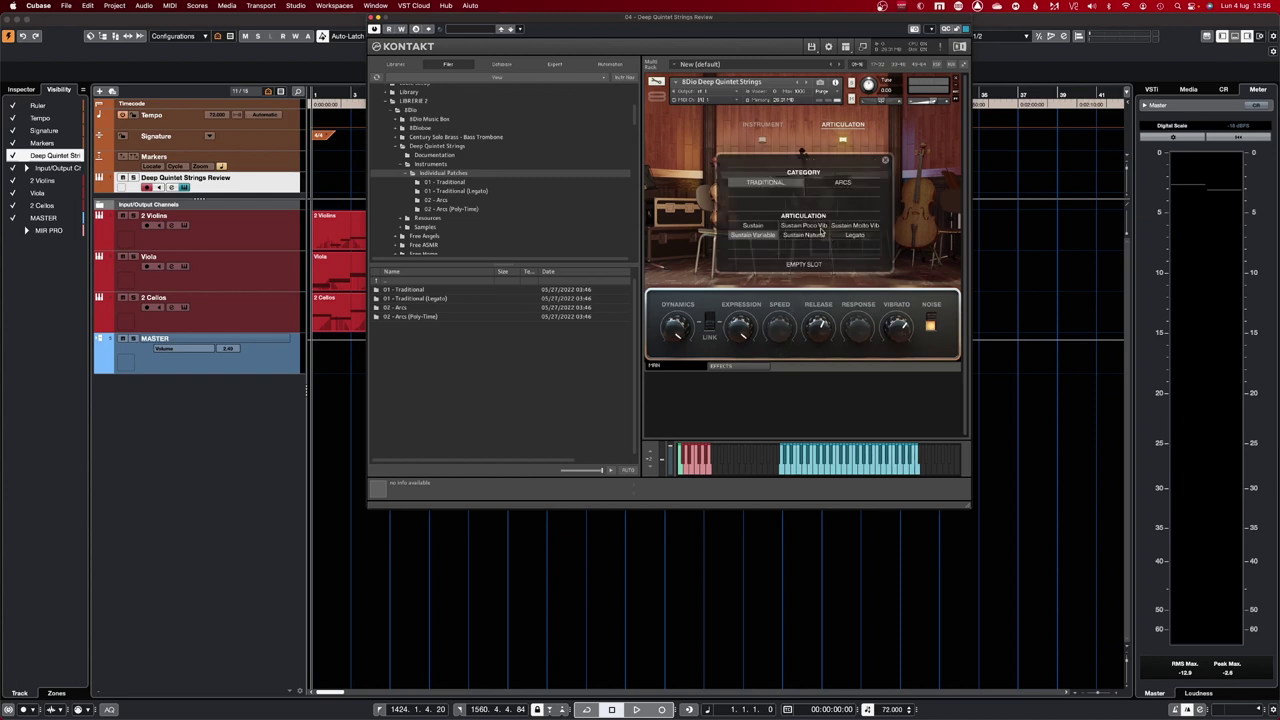
left_click(818, 234)
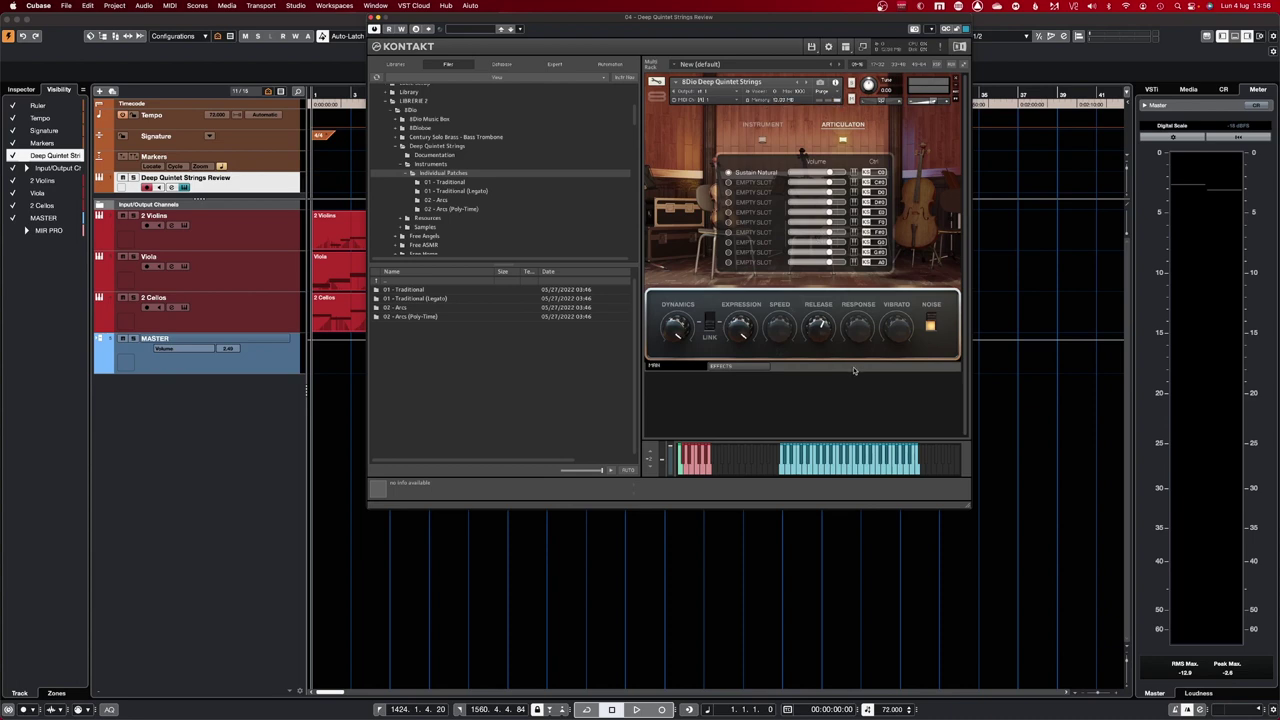
left_click(754, 173)
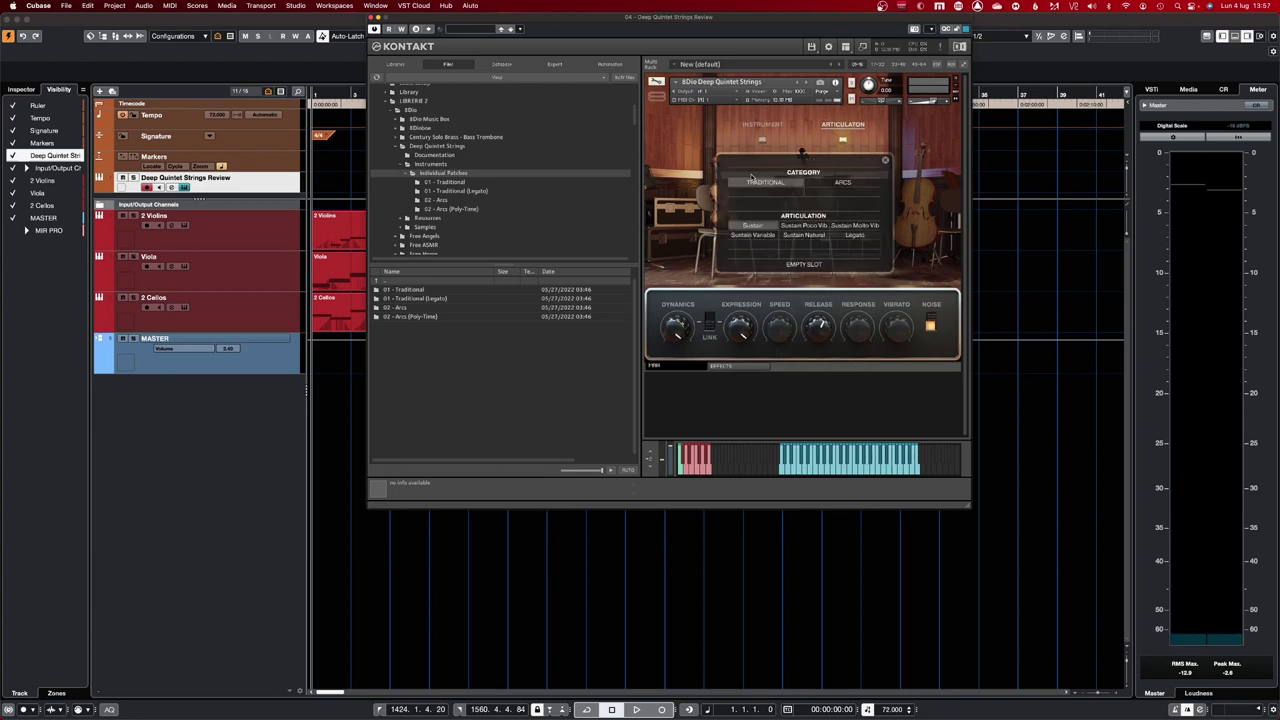
left_click(815, 228)
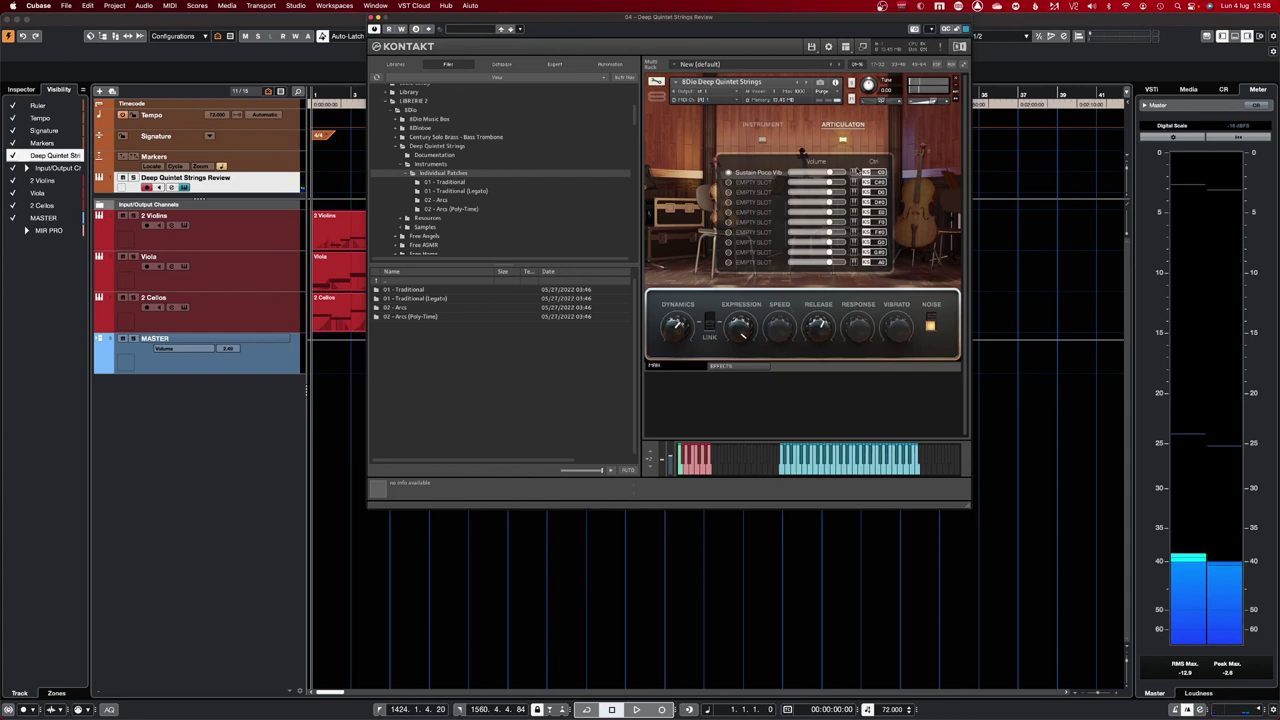
- Toggle the power of the Reverb module in the instrument's effects rack
left_click(735, 365)
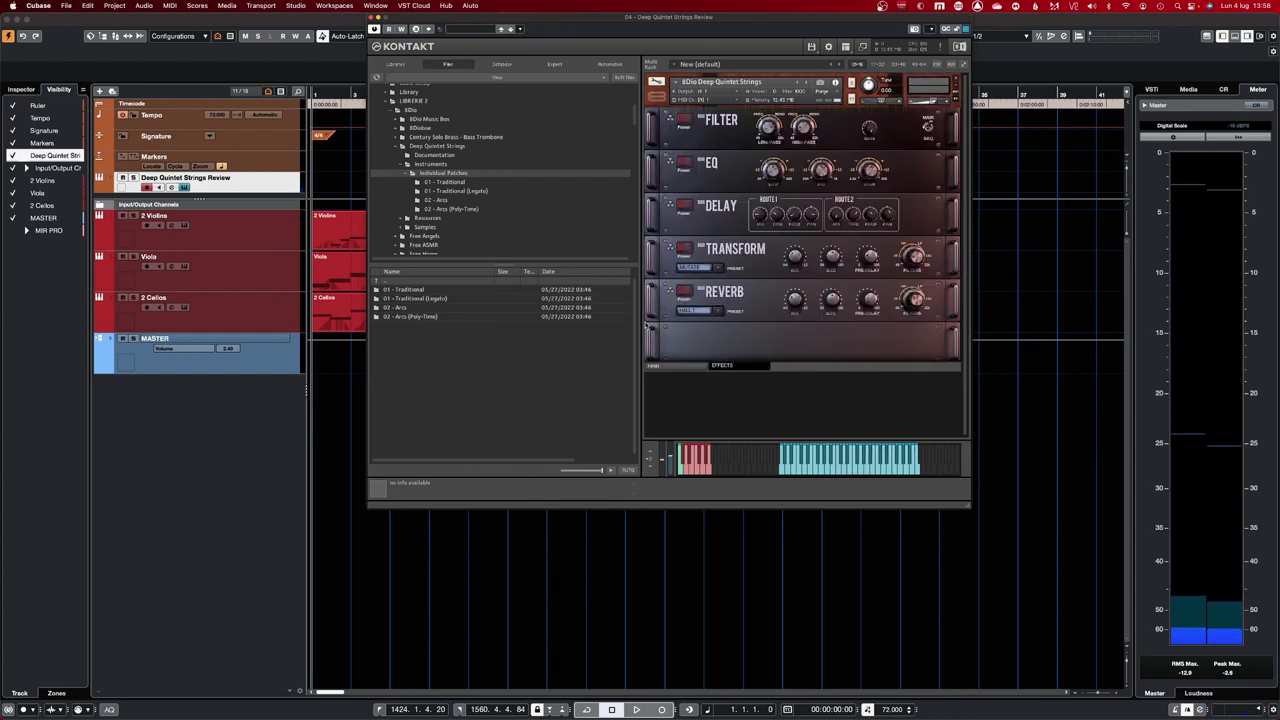
left_click(685, 290)
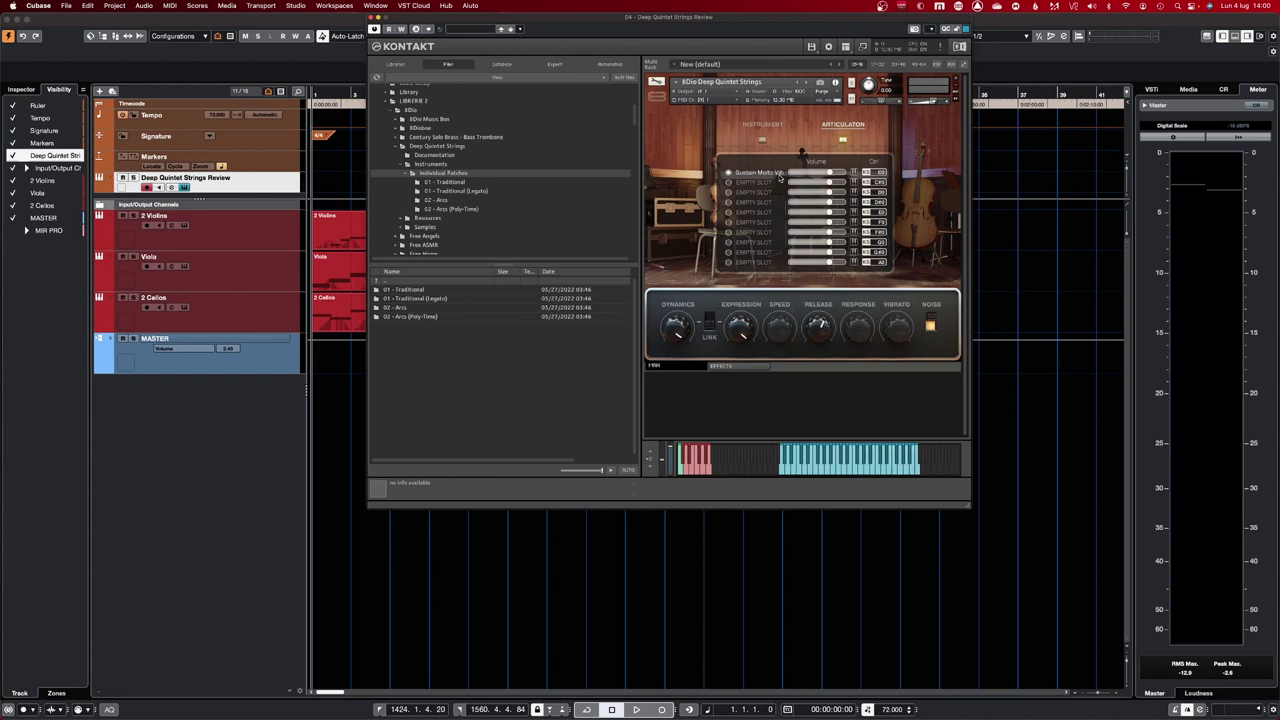
- Replace Sustain Molto Vib in the first slot with Sustain Variable and audition the Legato articulation
left_click(780, 178)
left_click(763, 238)
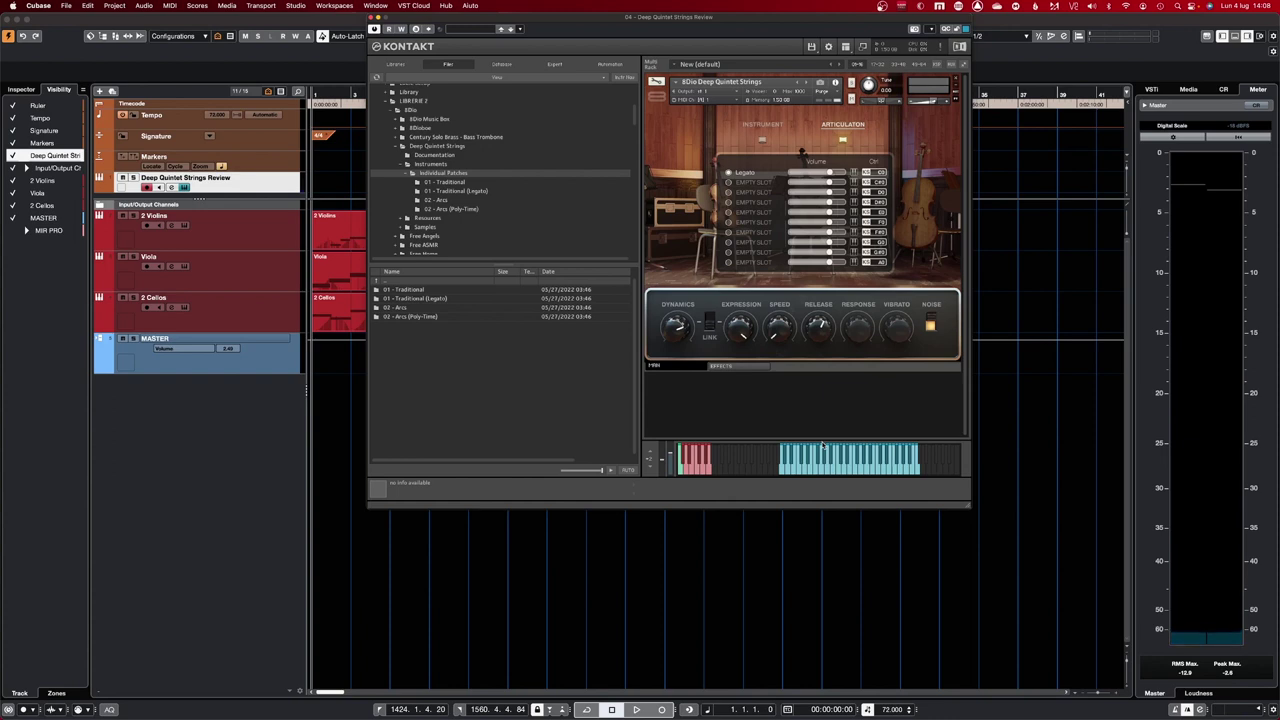
left_click(822, 447)
left_click(788, 229)
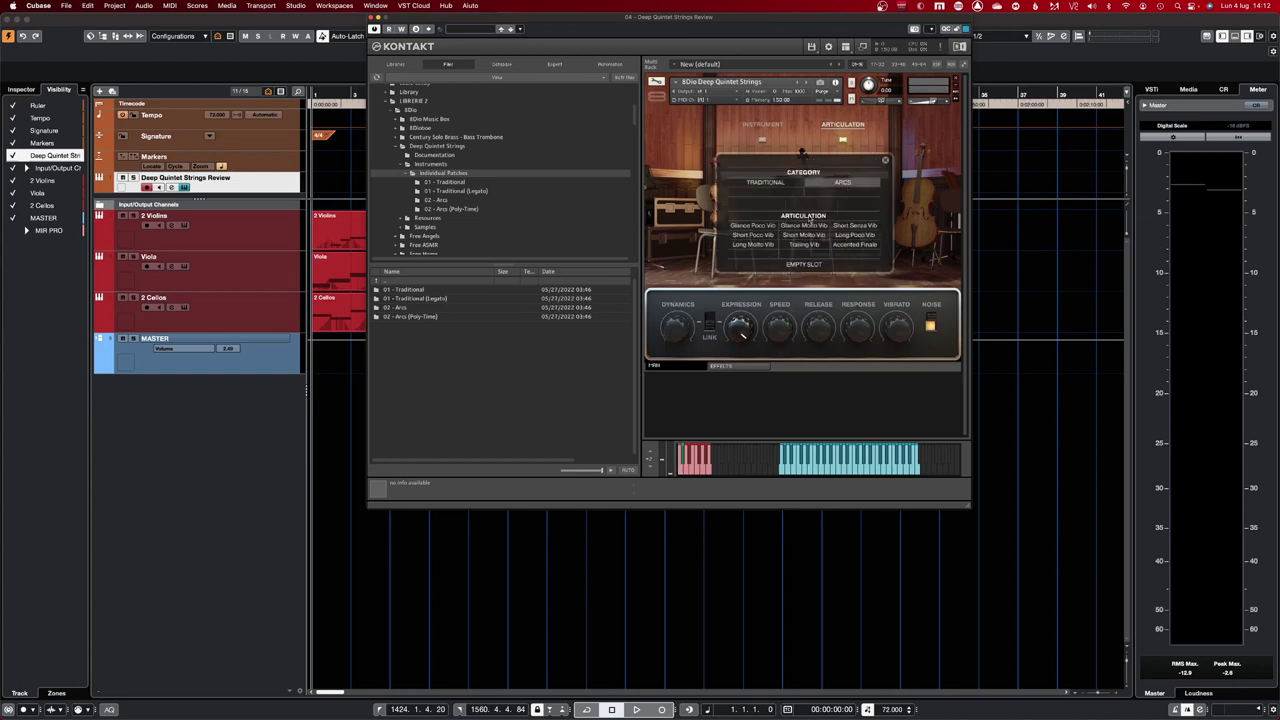
- Load the Arcs articulations Glance Poco Vib, Glance Molto Vib and Short Senza Vib one after another into the second slot
left_click(754, 229)
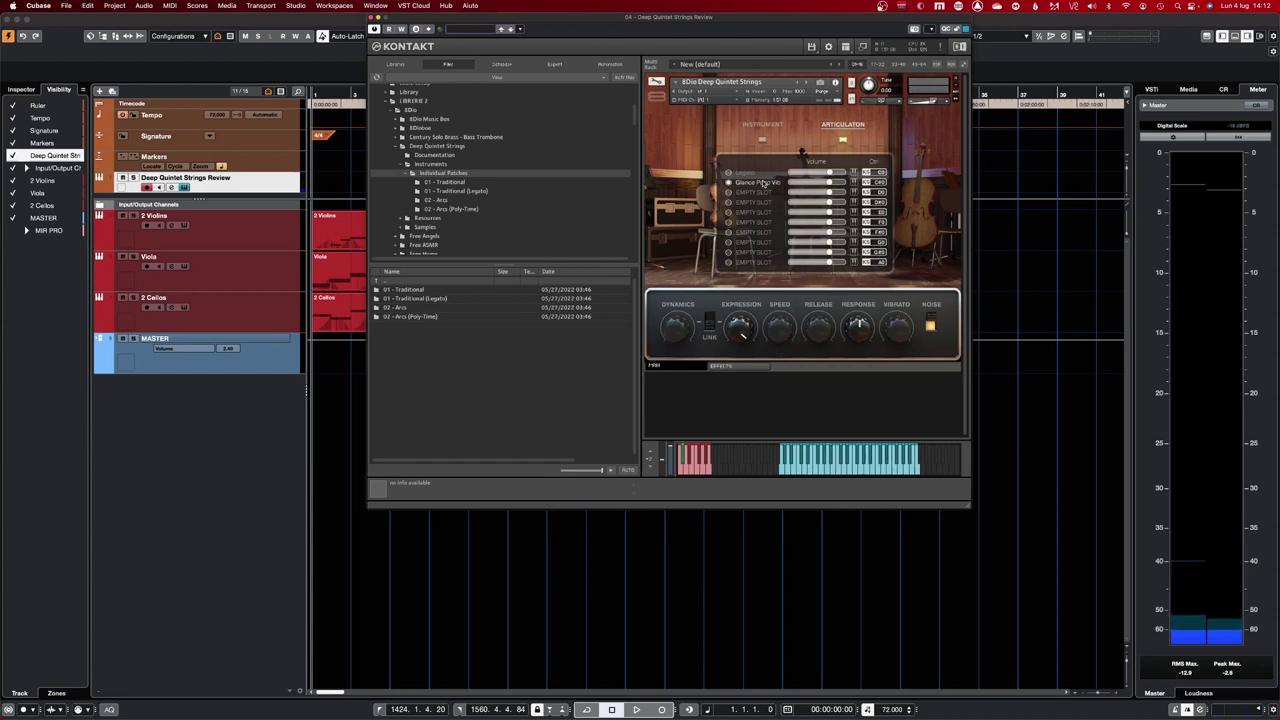
left_click(763, 184)
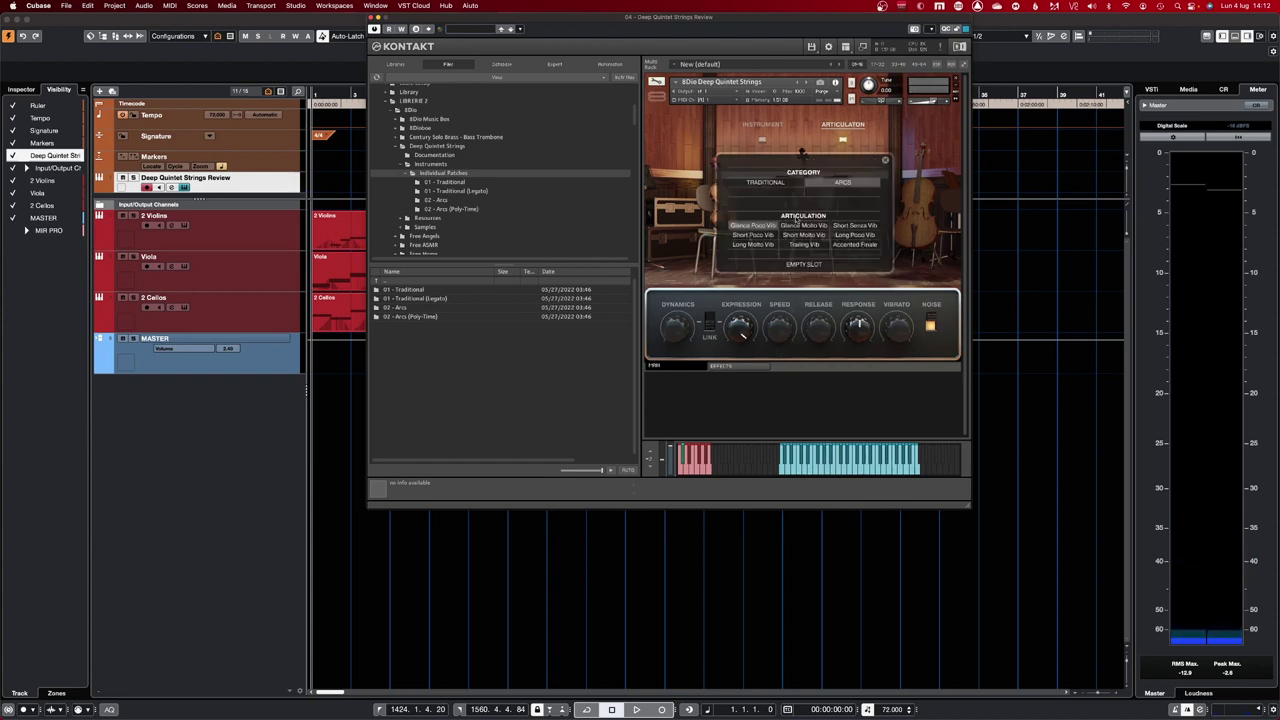
left_click(812, 229)
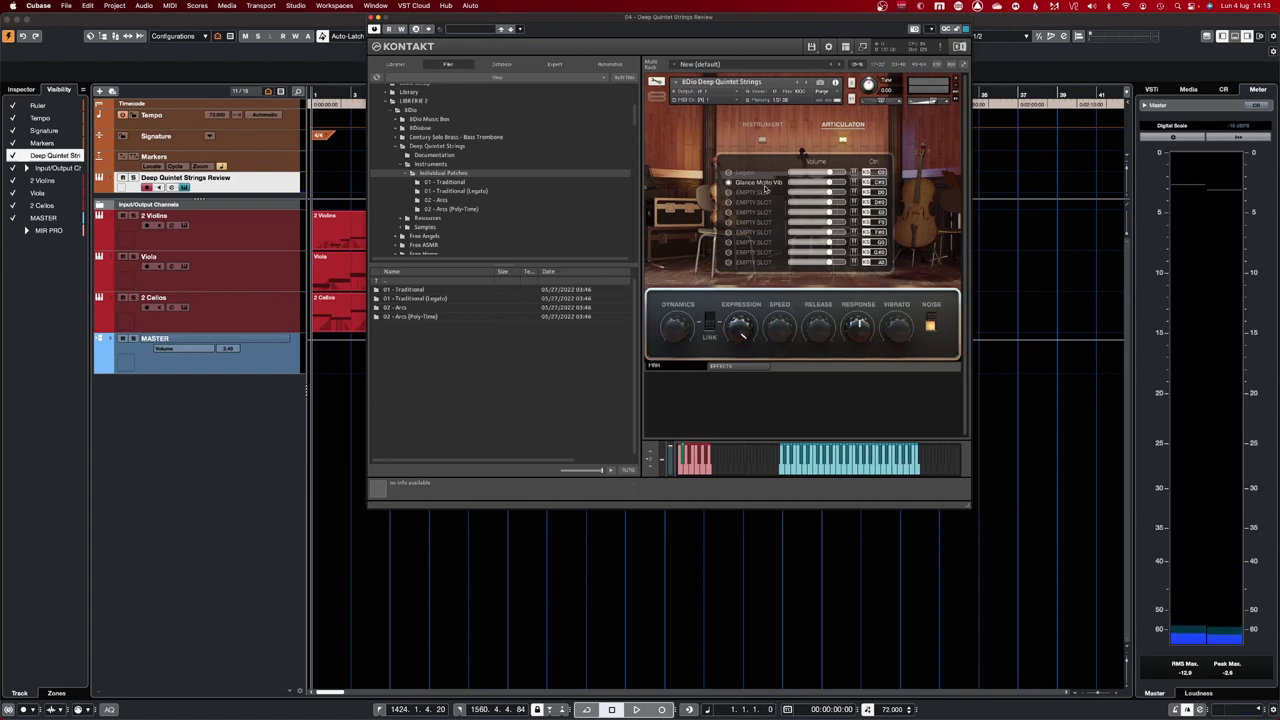
left_click(765, 187)
left_click(855, 227)
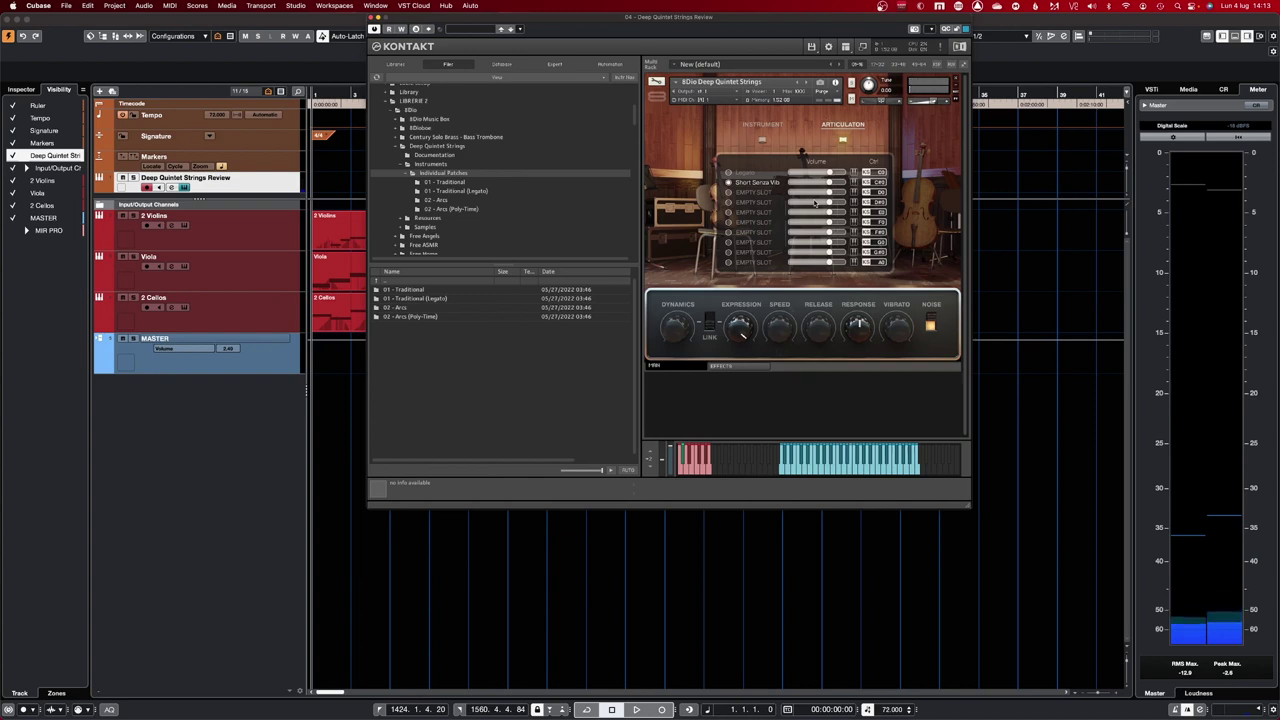
- Load the Arcs articulations Short Poco Vib, Short Molto Vib and Long Poco Vib one after another into the second slot
left_click(760, 186)
left_click(758, 237)
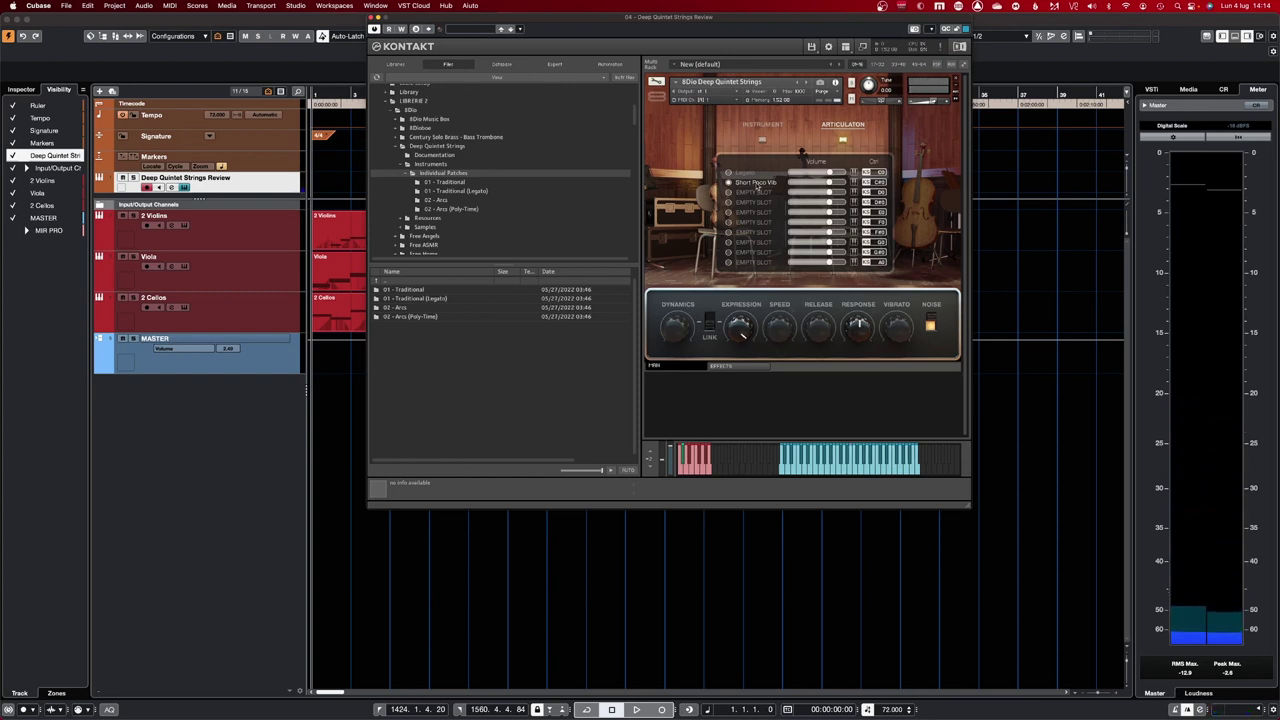
left_click(756, 184)
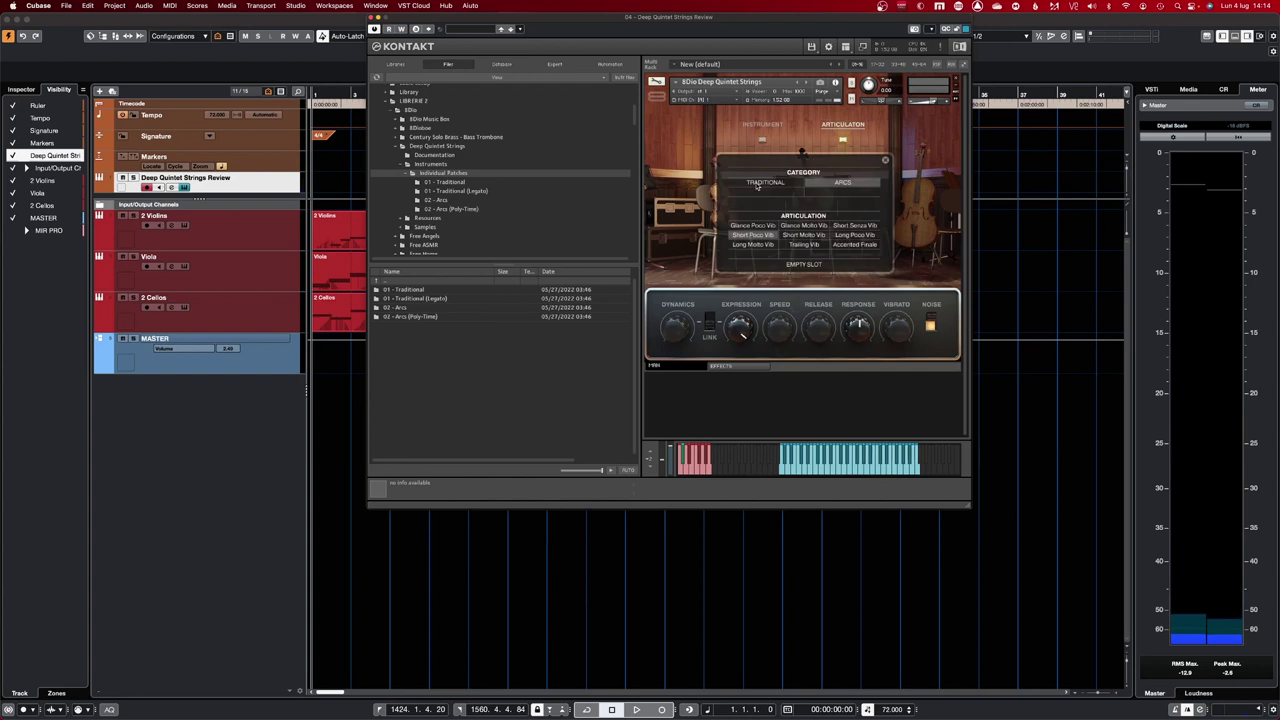
left_click(817, 236)
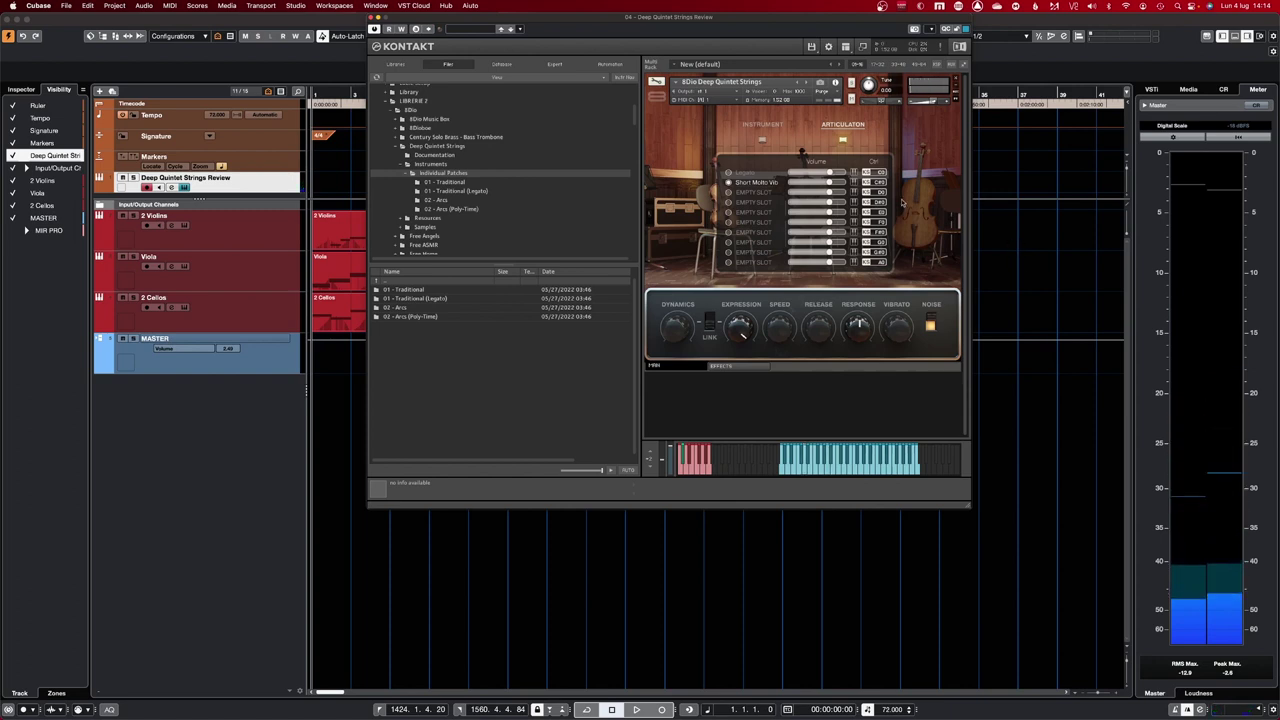
left_click(771, 185)
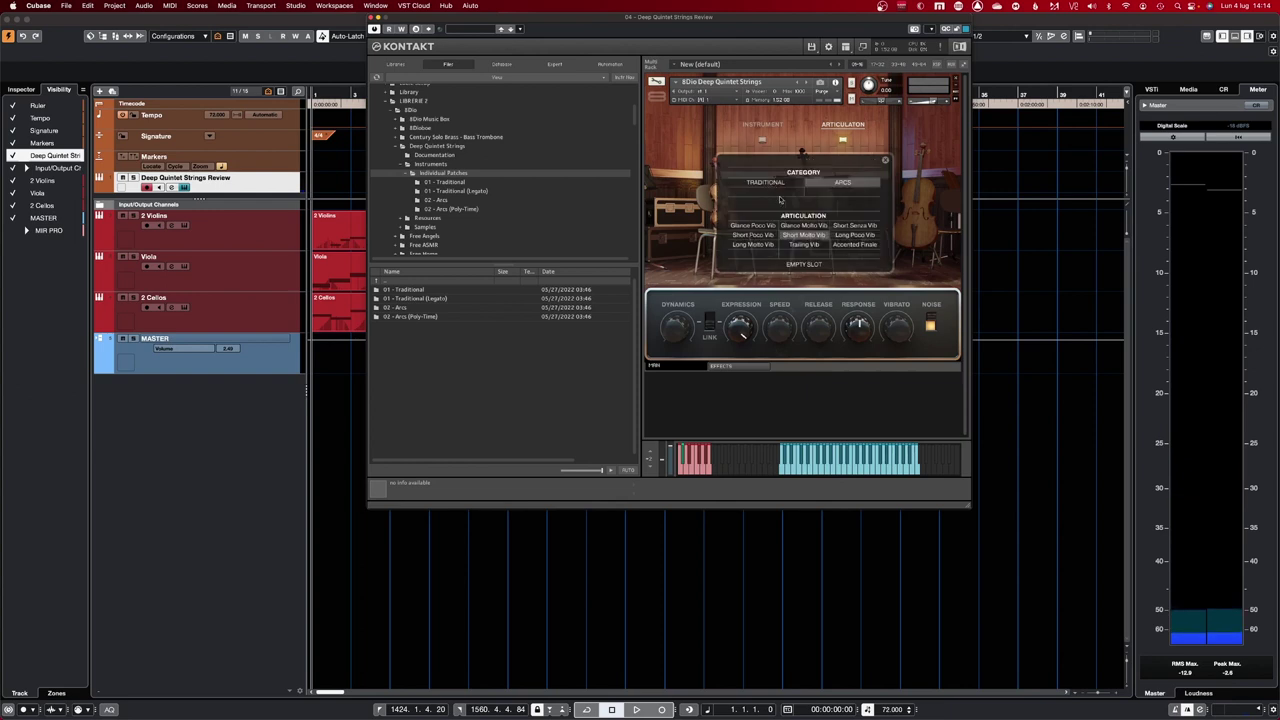
left_click(855, 236)
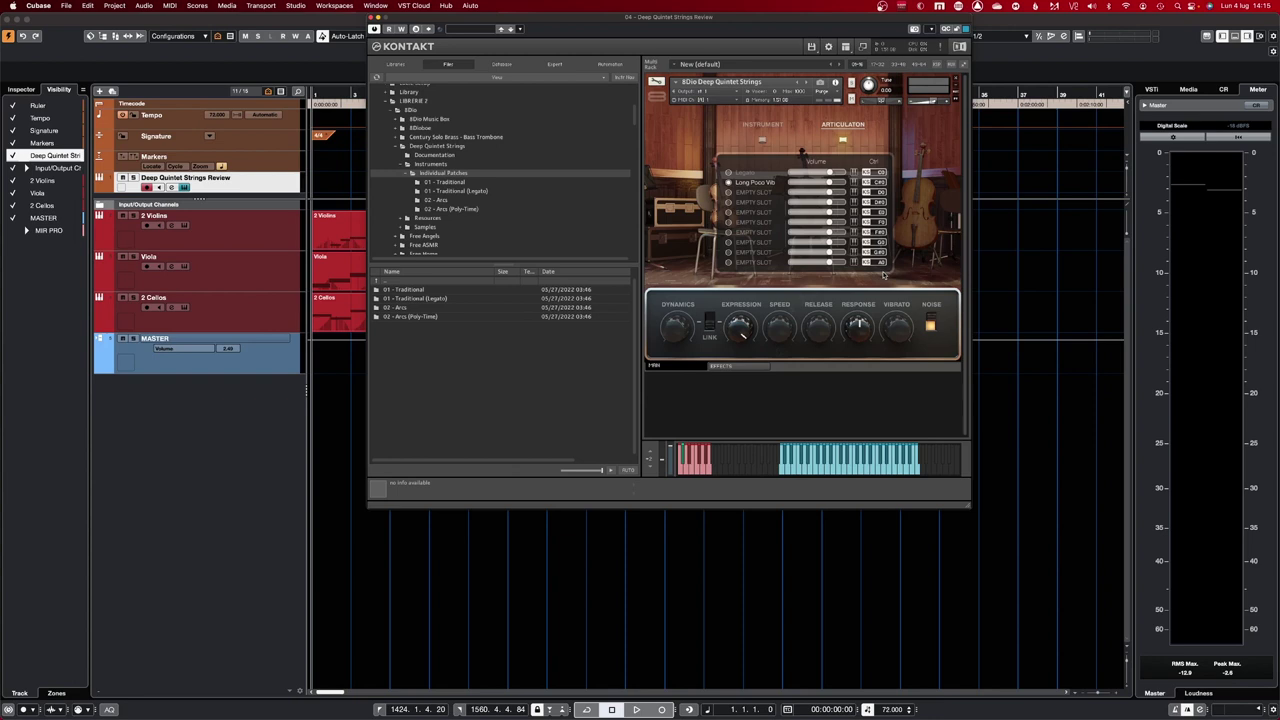
- Load the Arcs articulations Trailing Vib and Accented Finale one after another into the second slot
left_click(769, 183)
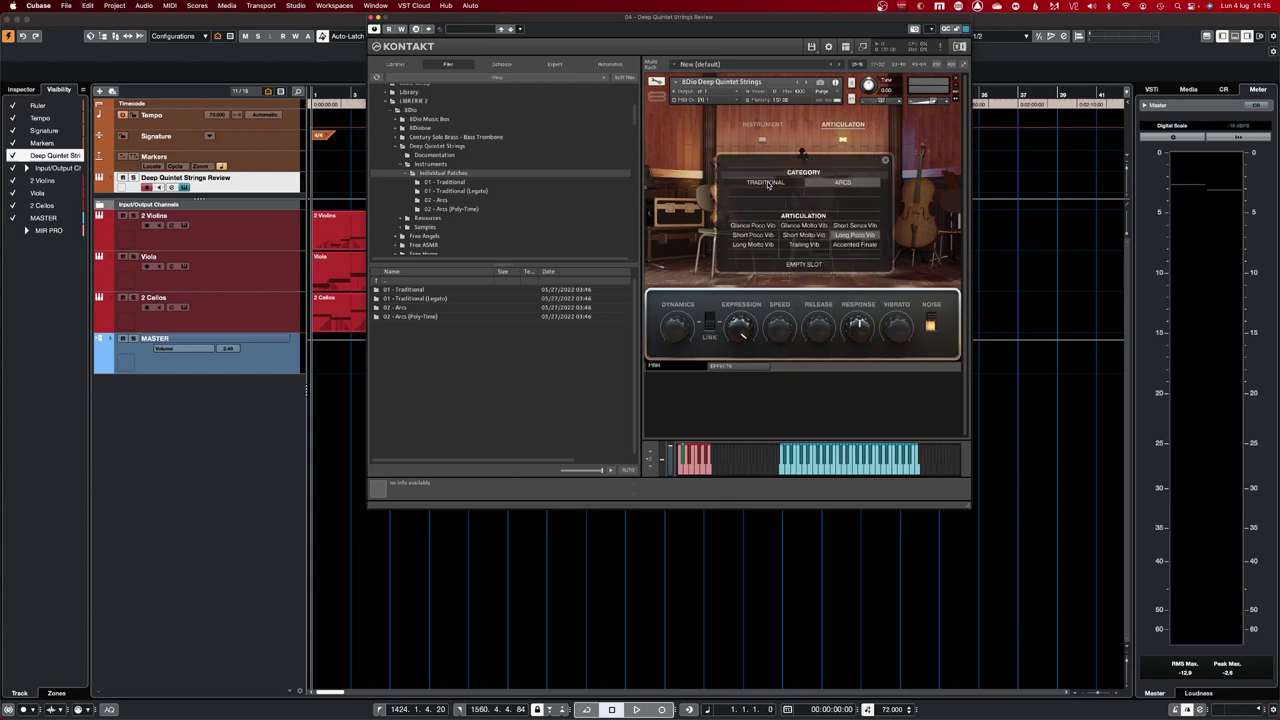
left_click(806, 245)
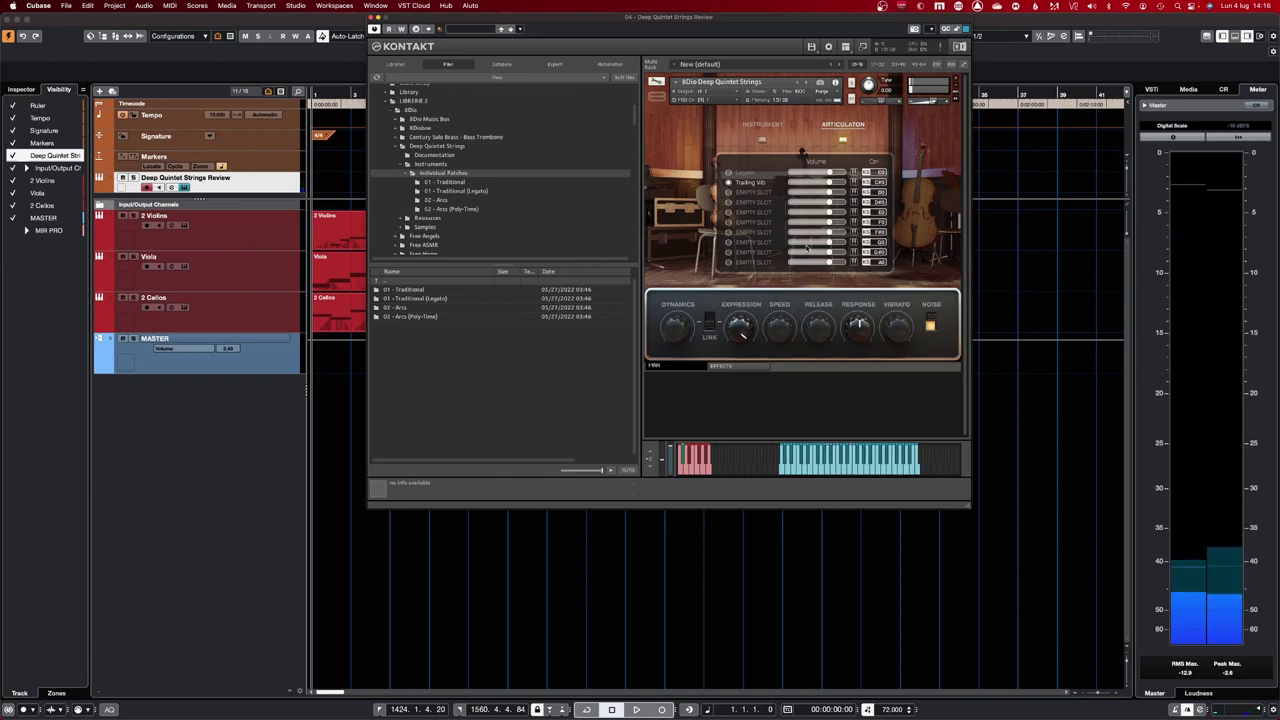
left_click(762, 186)
left_click(862, 248)
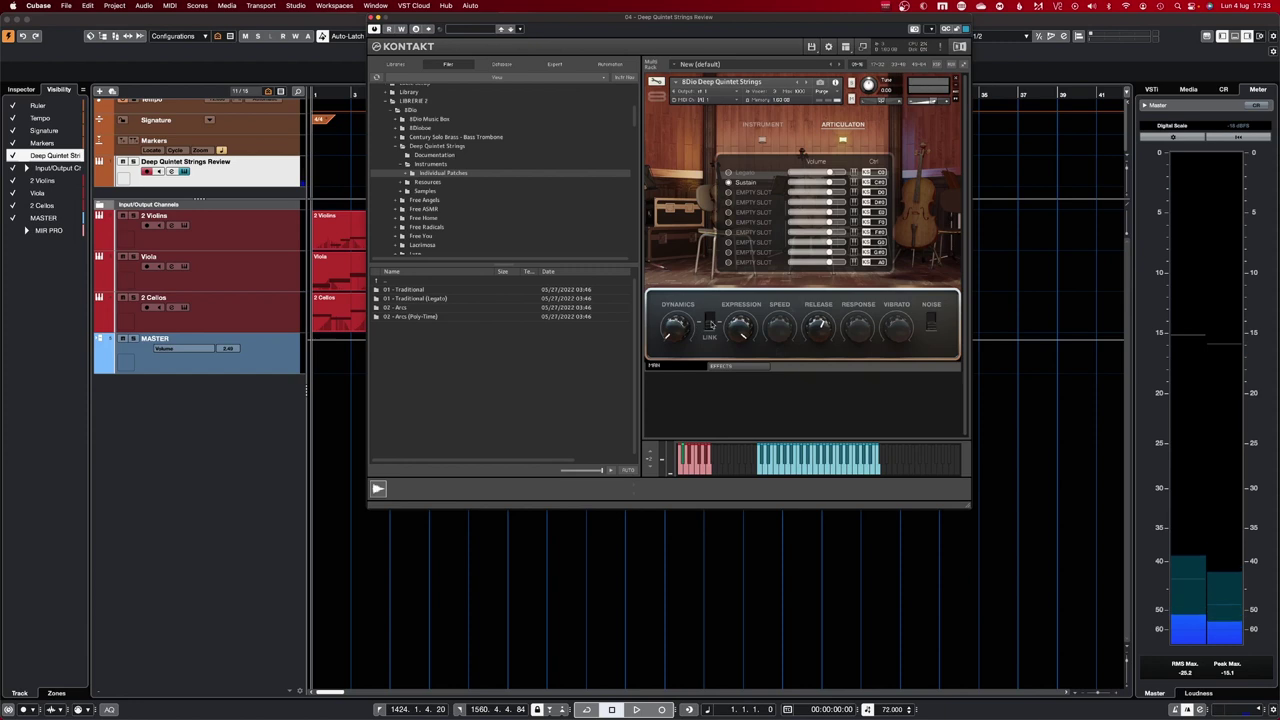
- Replace Sustain in the second slot with Sustain Natural, followed by Sustain Variable, from the Traditional category
left_click(810, 230)
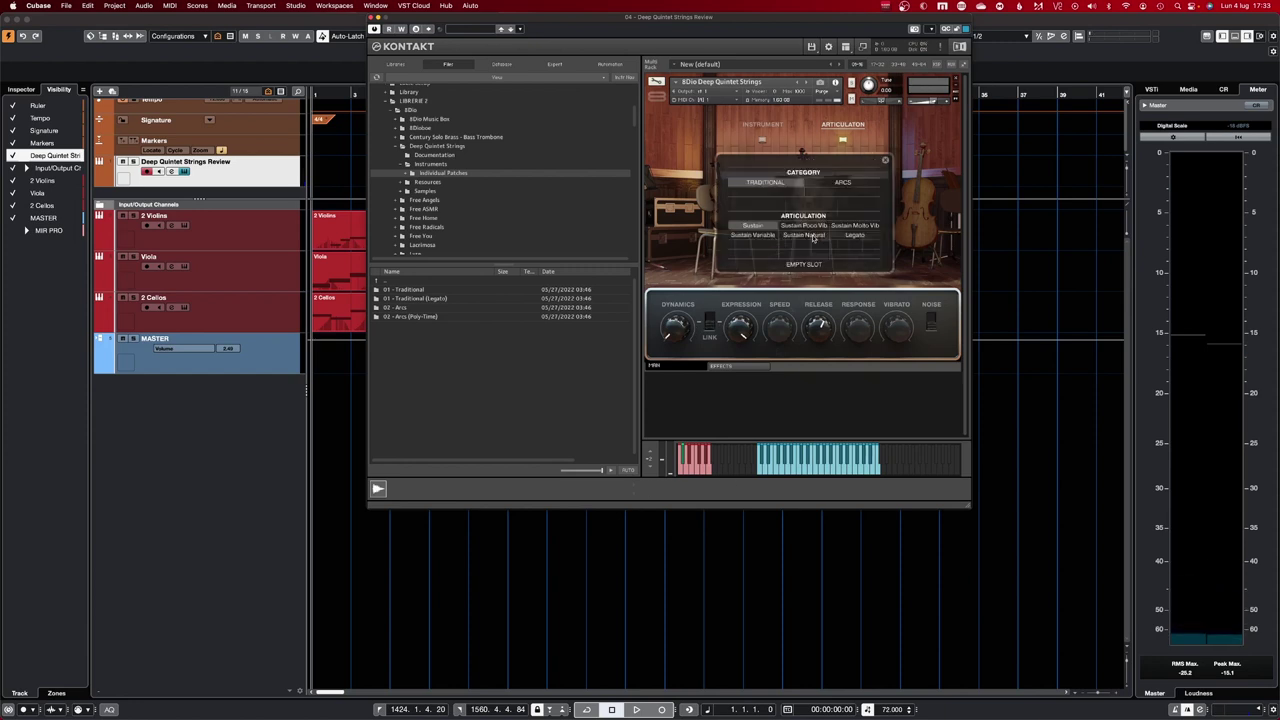
left_click(813, 237)
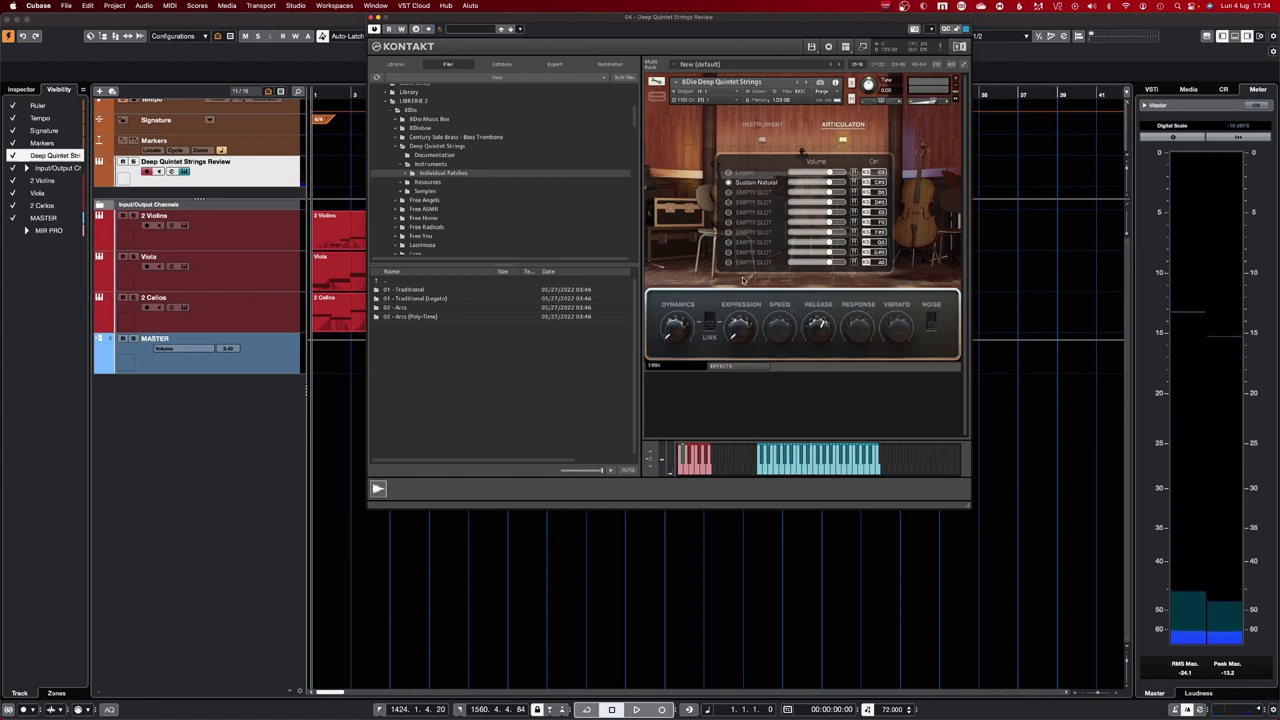
left_click(773, 183)
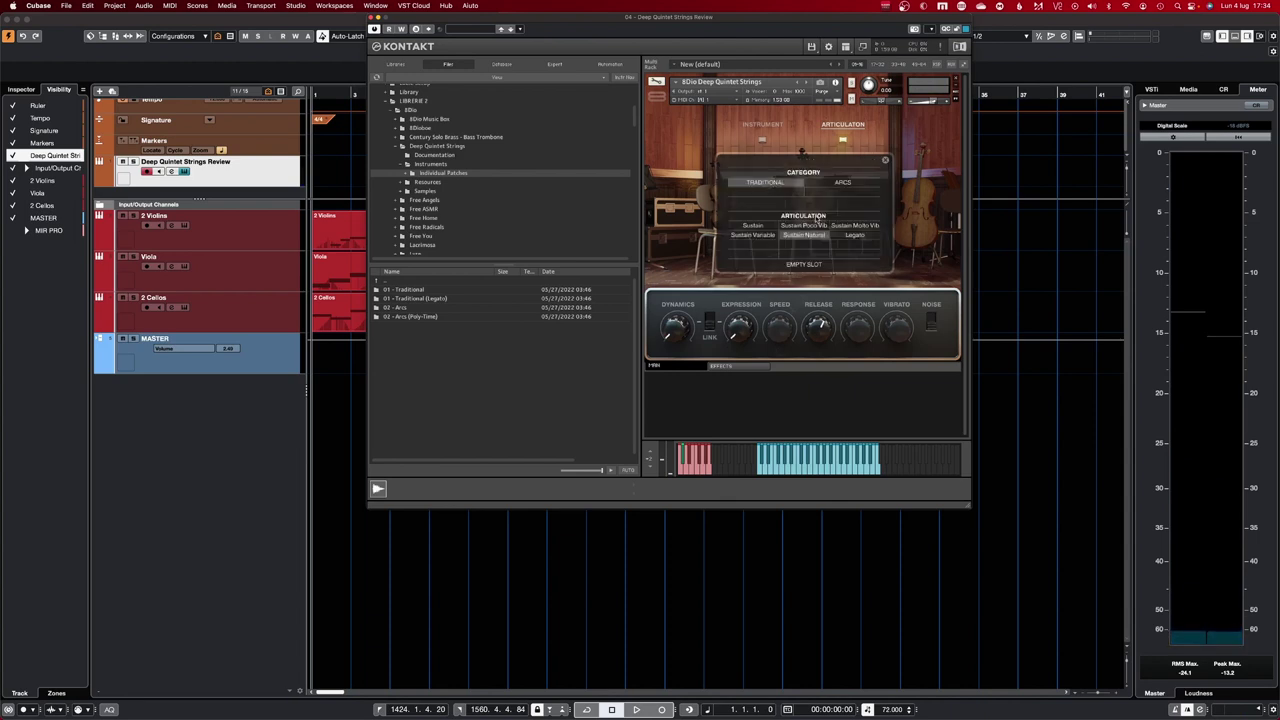
left_click(773, 237)
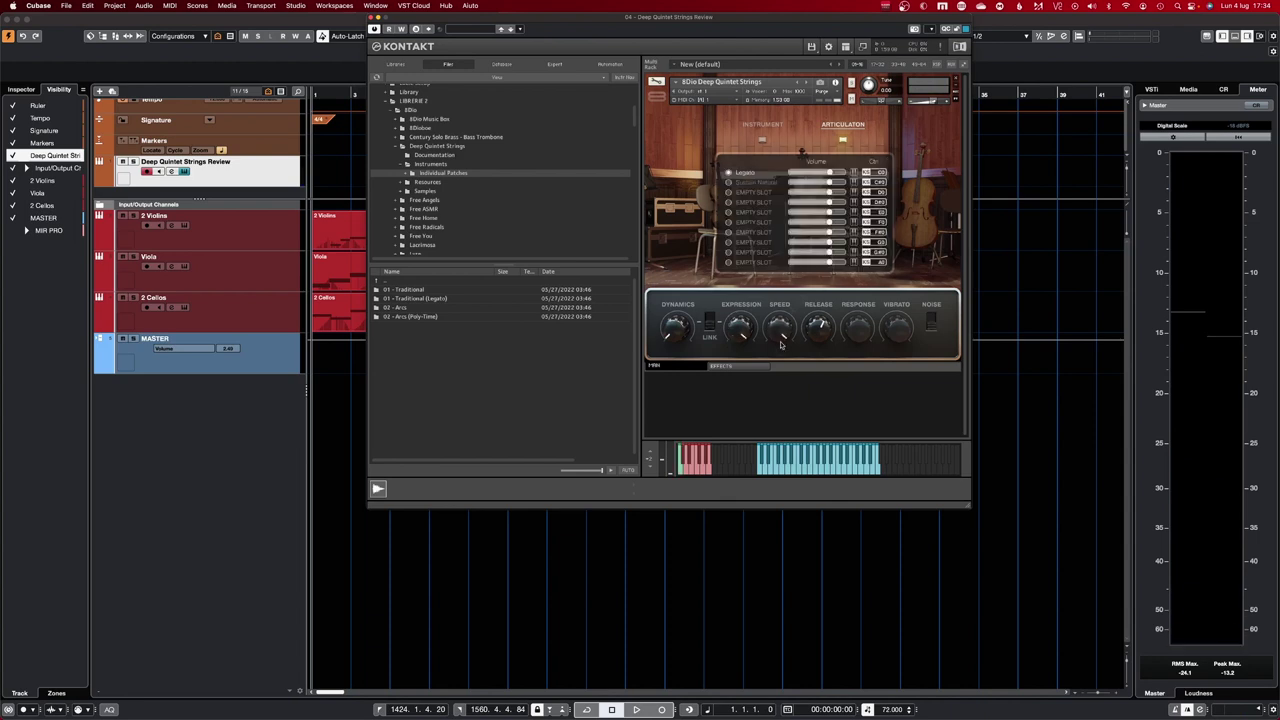
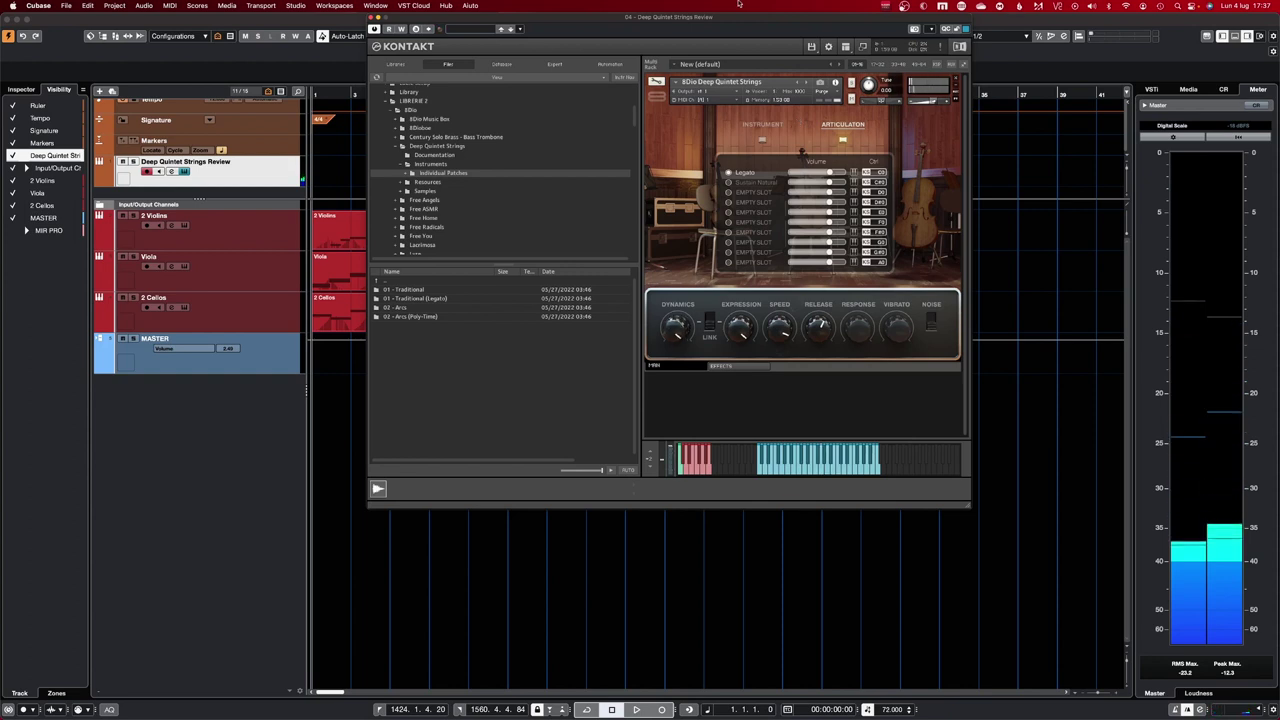
- Load Glance Poco Vib and then Short Molto Vib from the Arcs category into the second slot
left_click(757, 183)
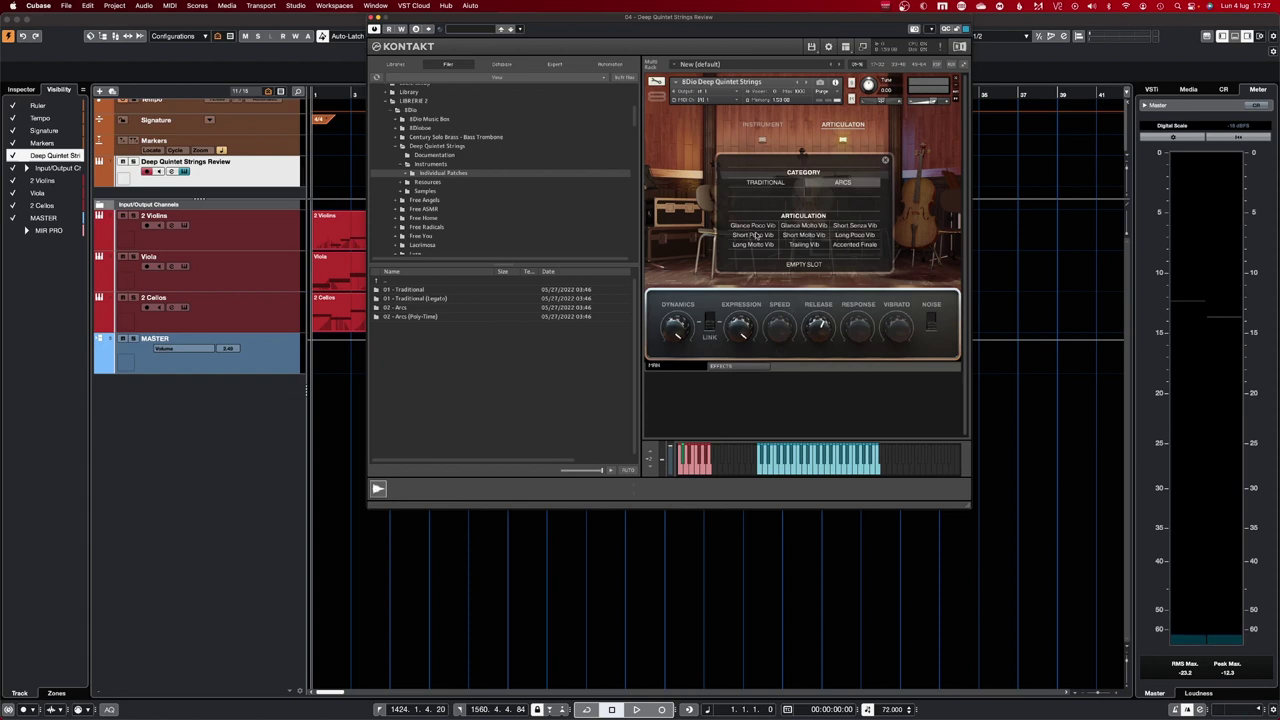
left_click(756, 227)
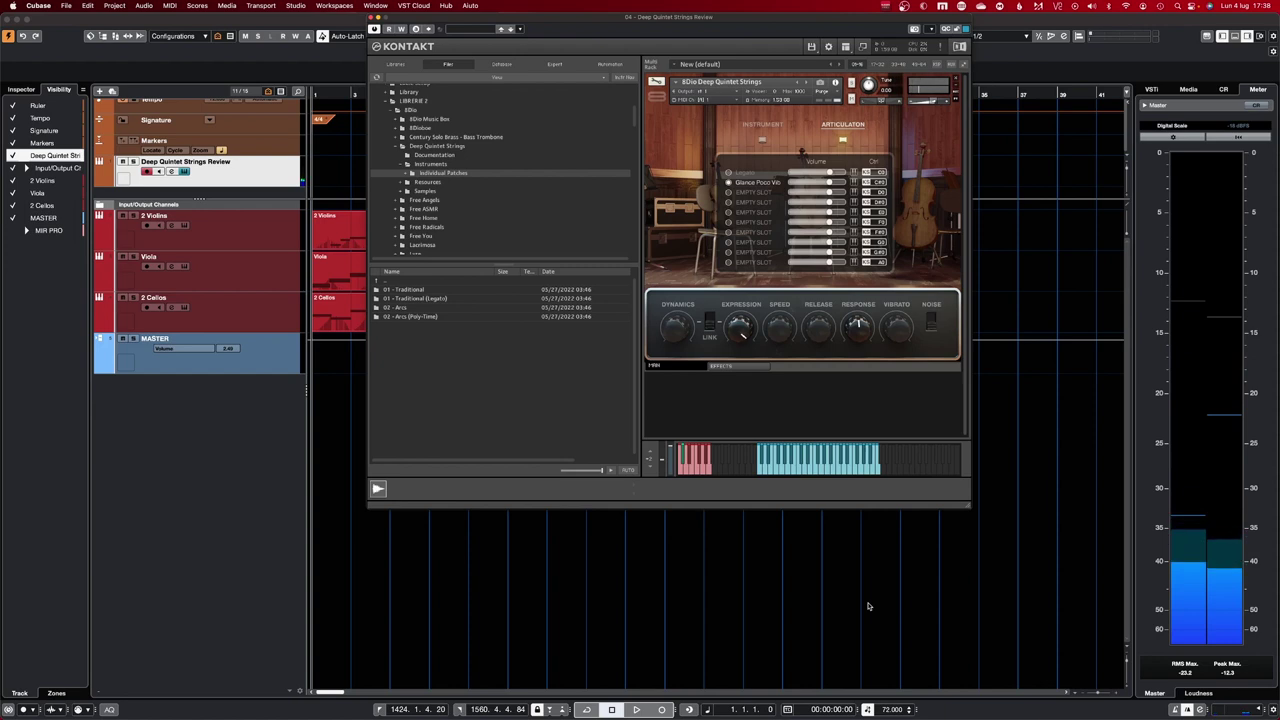
scroll(869, 606, "right", 1)
left_click(742, 185)
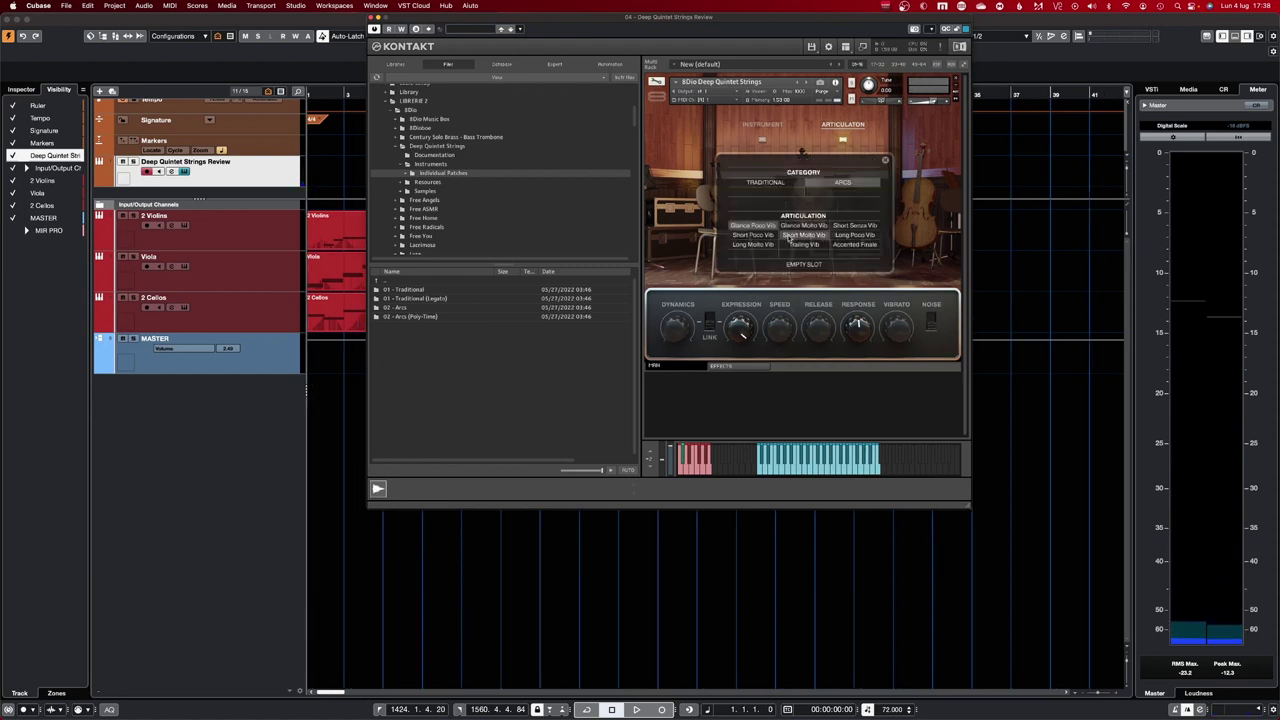
left_click(788, 236)
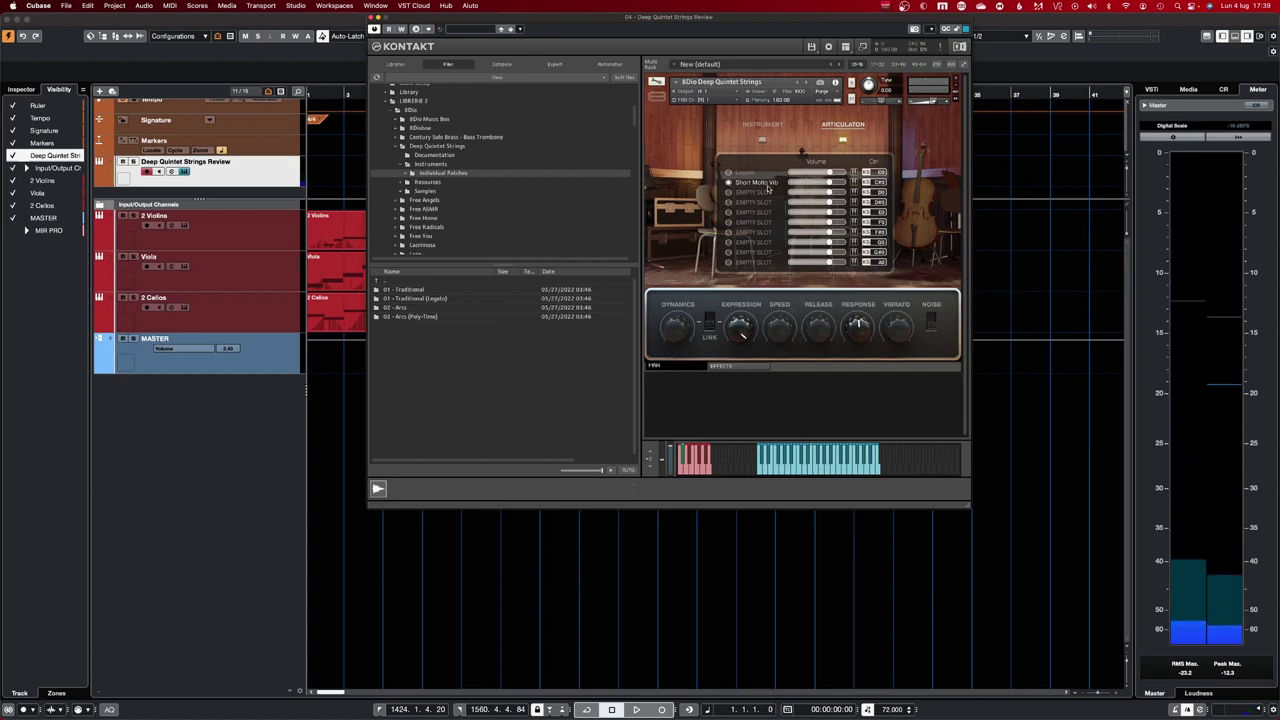
- Load Long Molto Vib and then Trailing Vib into the second slot, and open the instrument selection
left_click(770, 174)
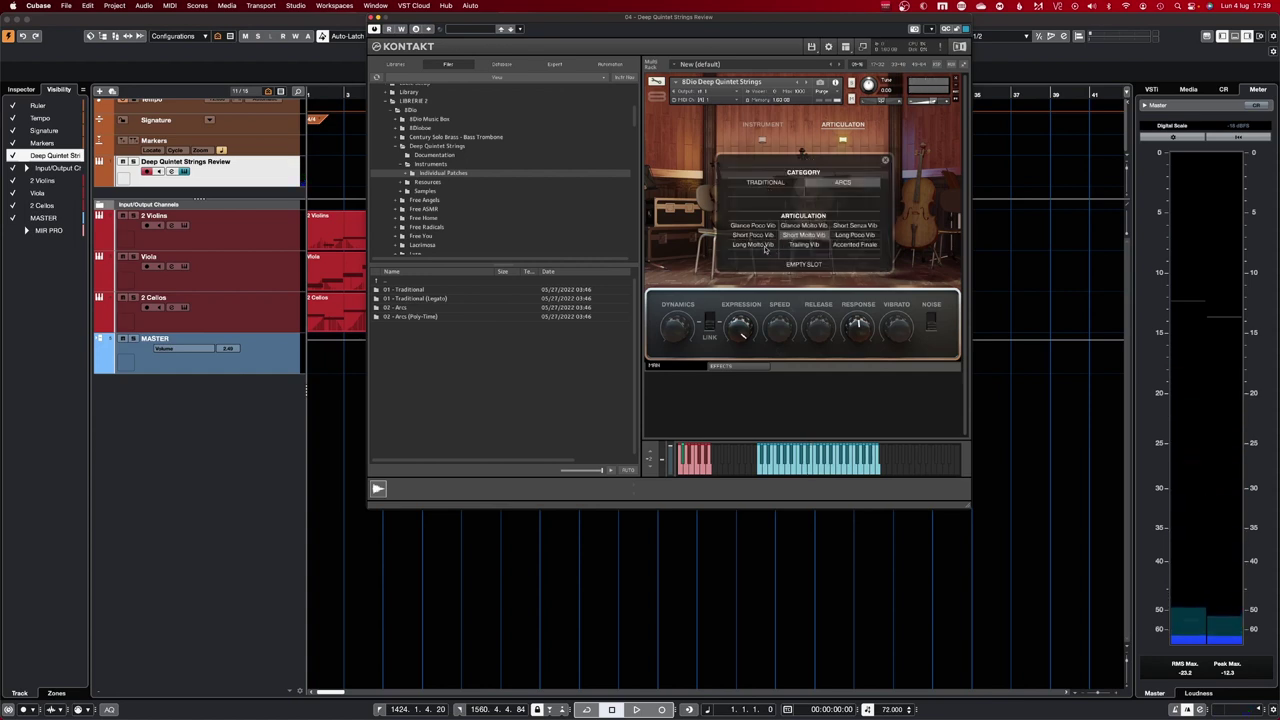
left_click(754, 245)
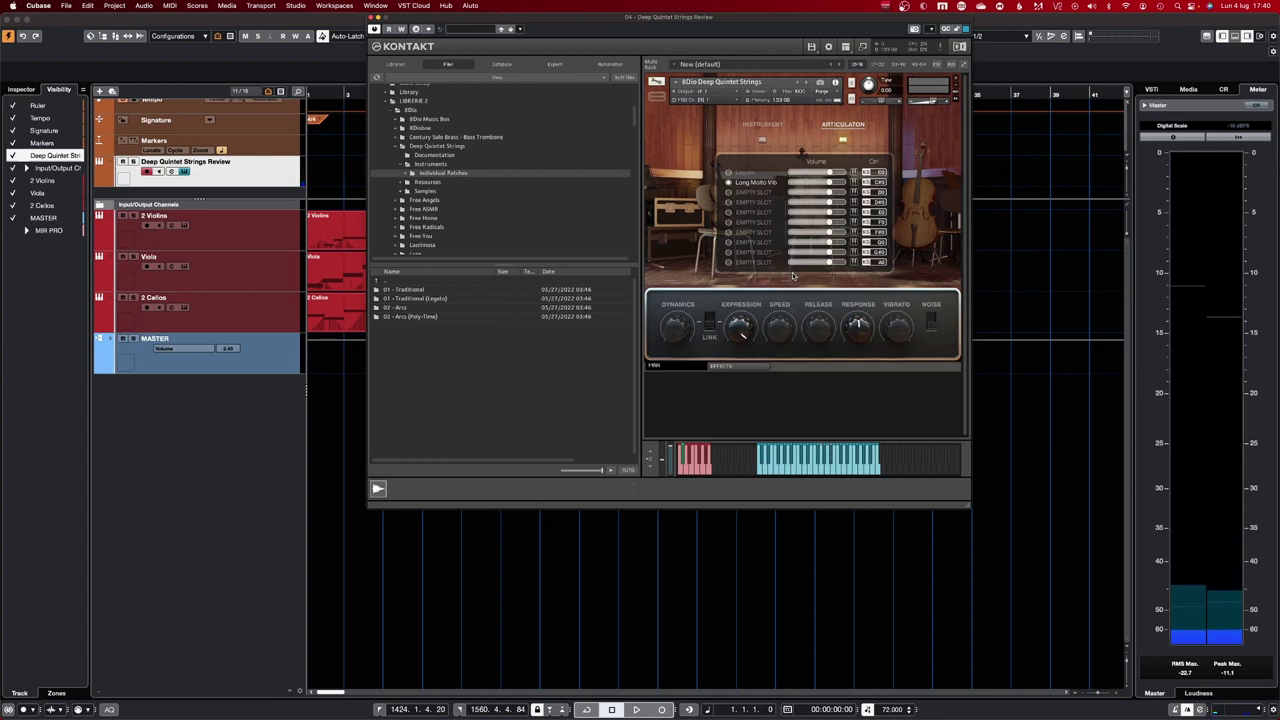
left_click(762, 184)
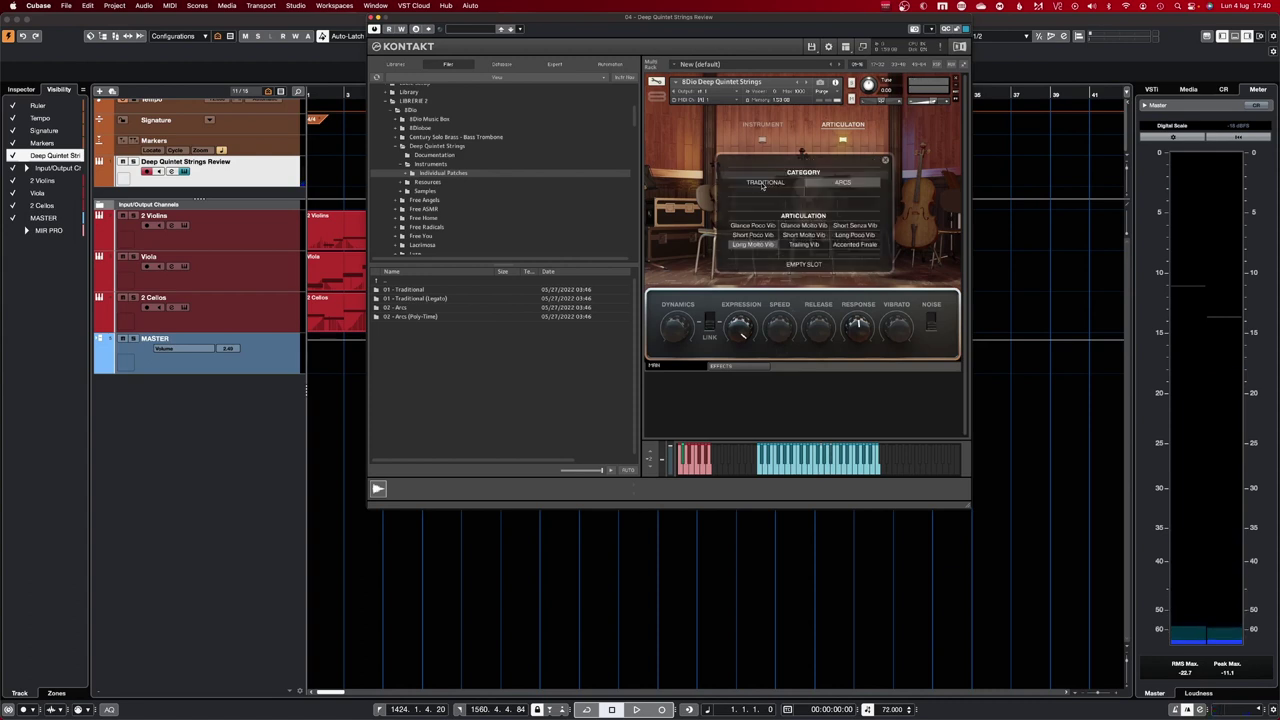
left_click(817, 248)
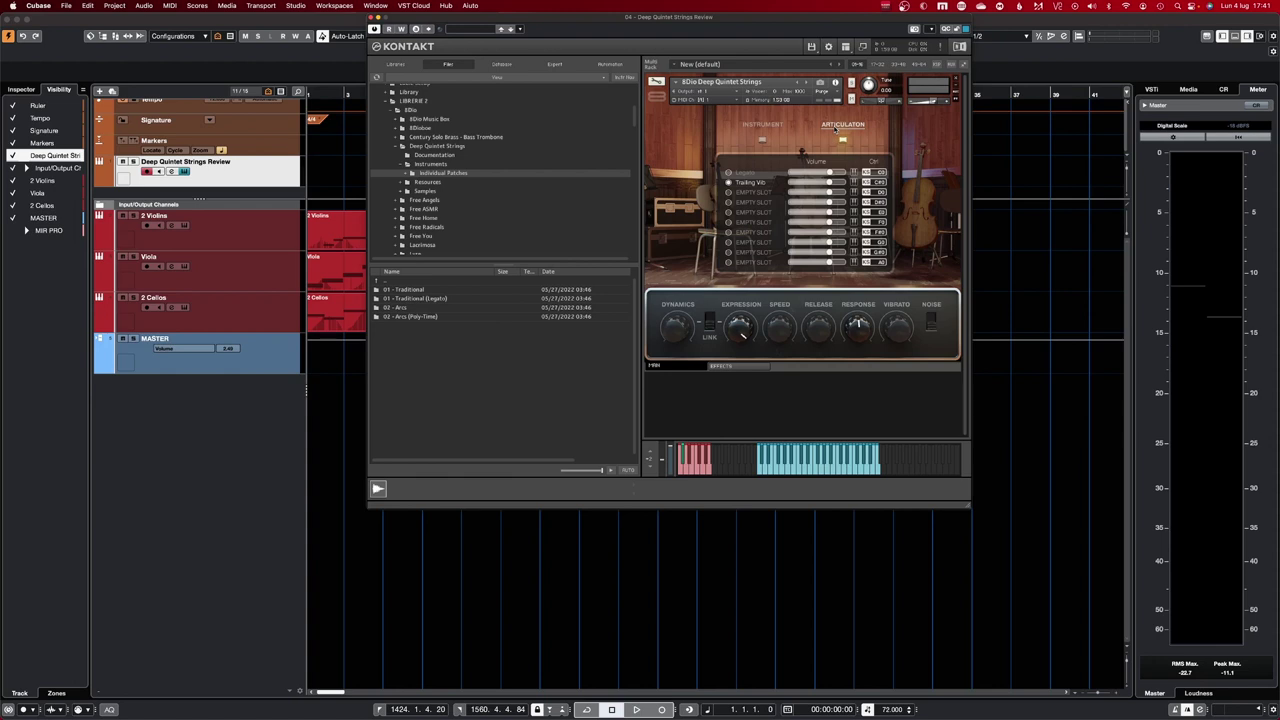
left_click(762, 124)
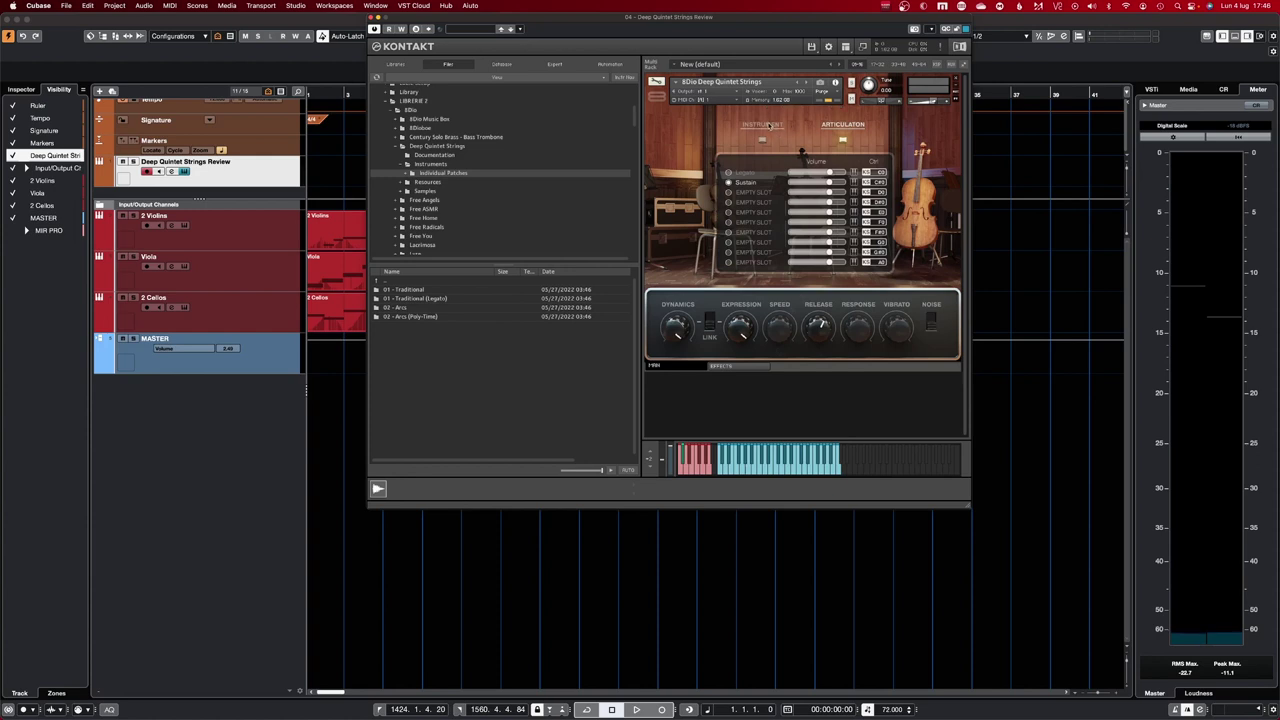
- Inspect the instrument's microphone mixer and its effects rack, and return to the main page
left_click(766, 125)
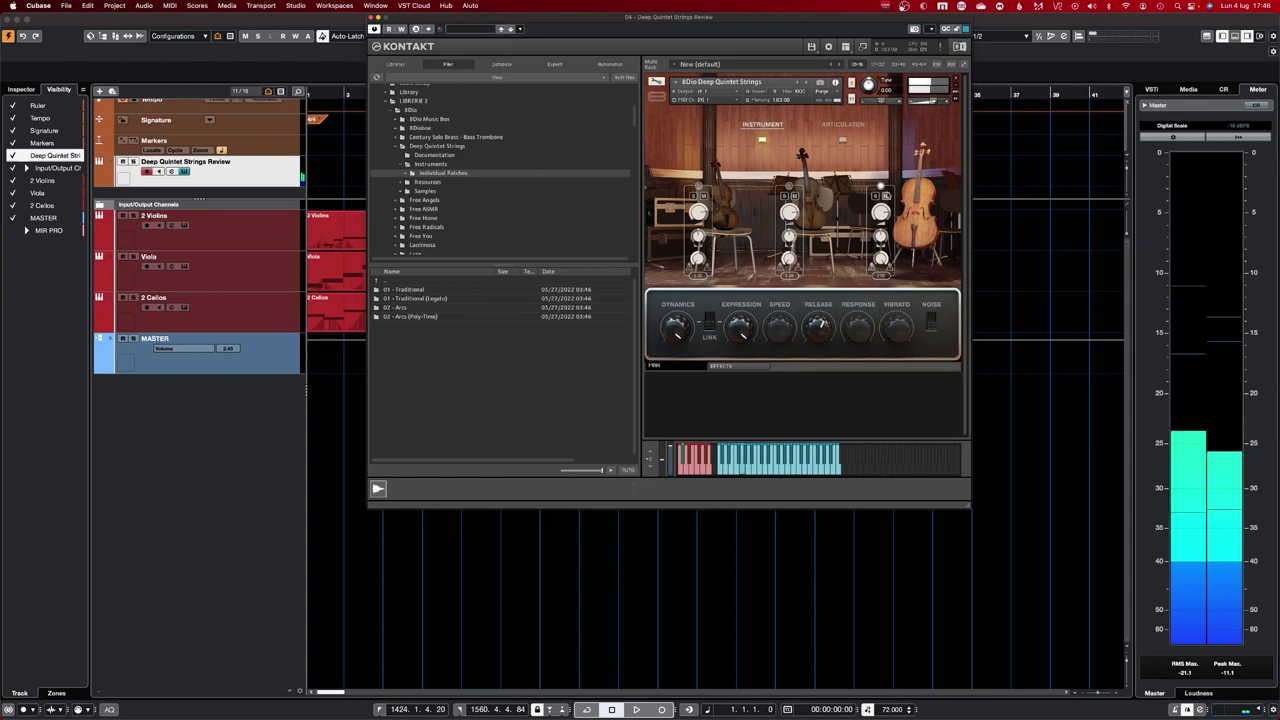
left_click(744, 367)
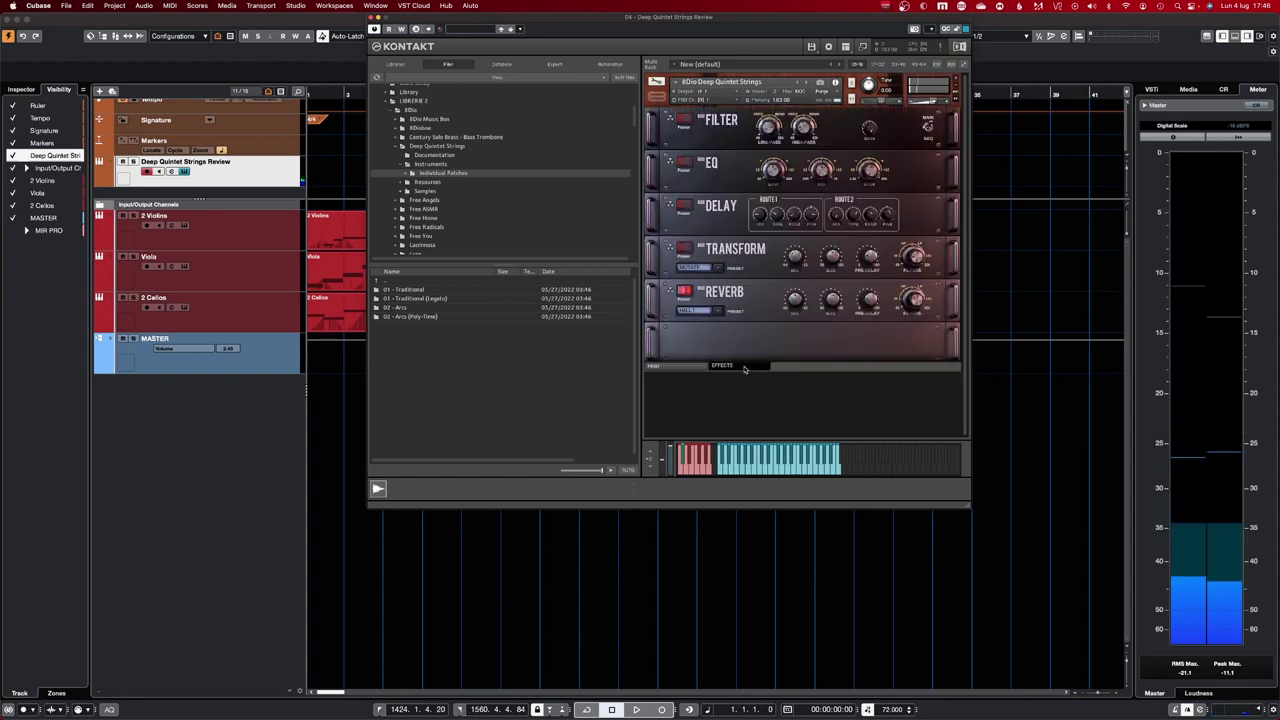
left_click(665, 366)
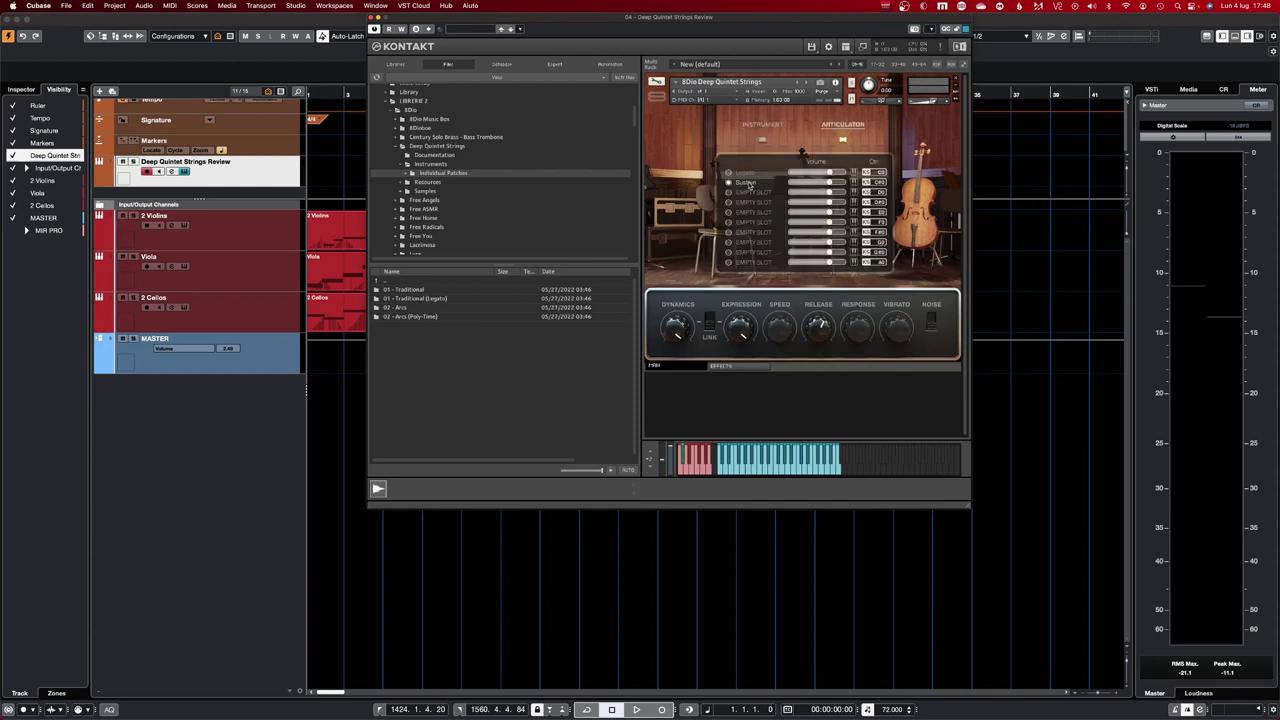
- Load Sustain Molto Vib and then Sustain Natural into the second slot, and activate Legato in the first slot
left_click(750, 186)
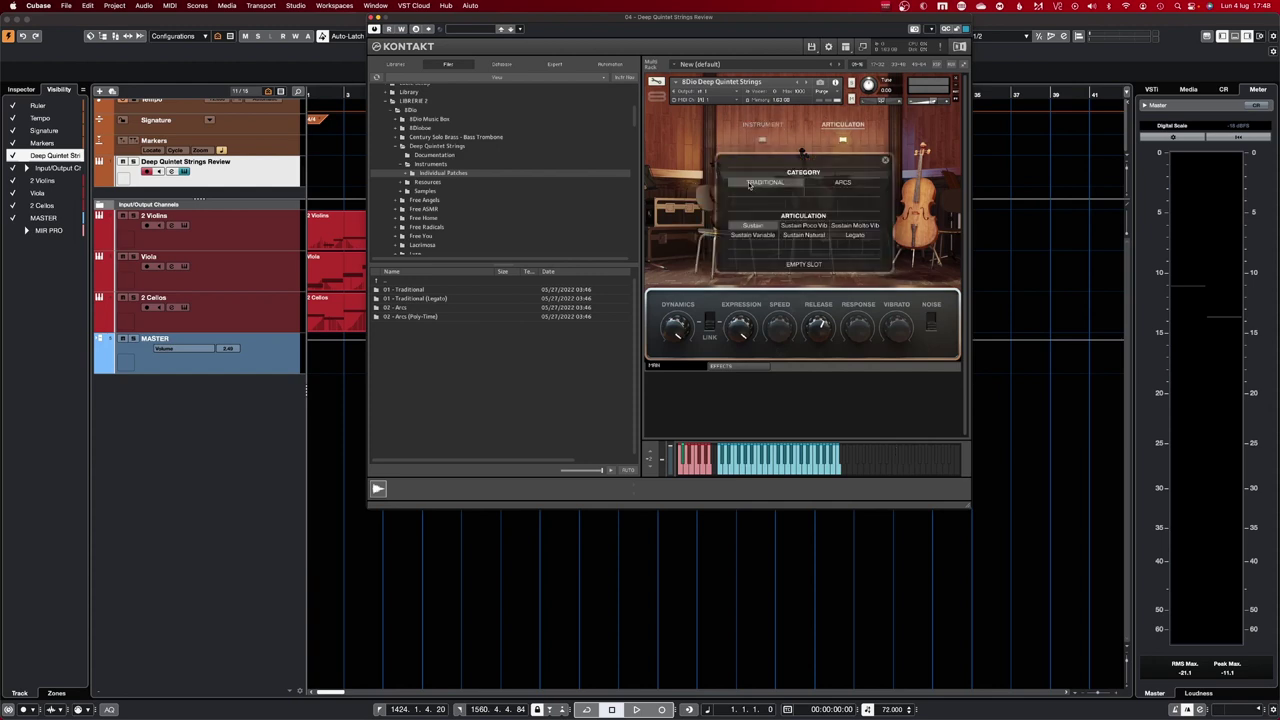
left_click(850, 226)
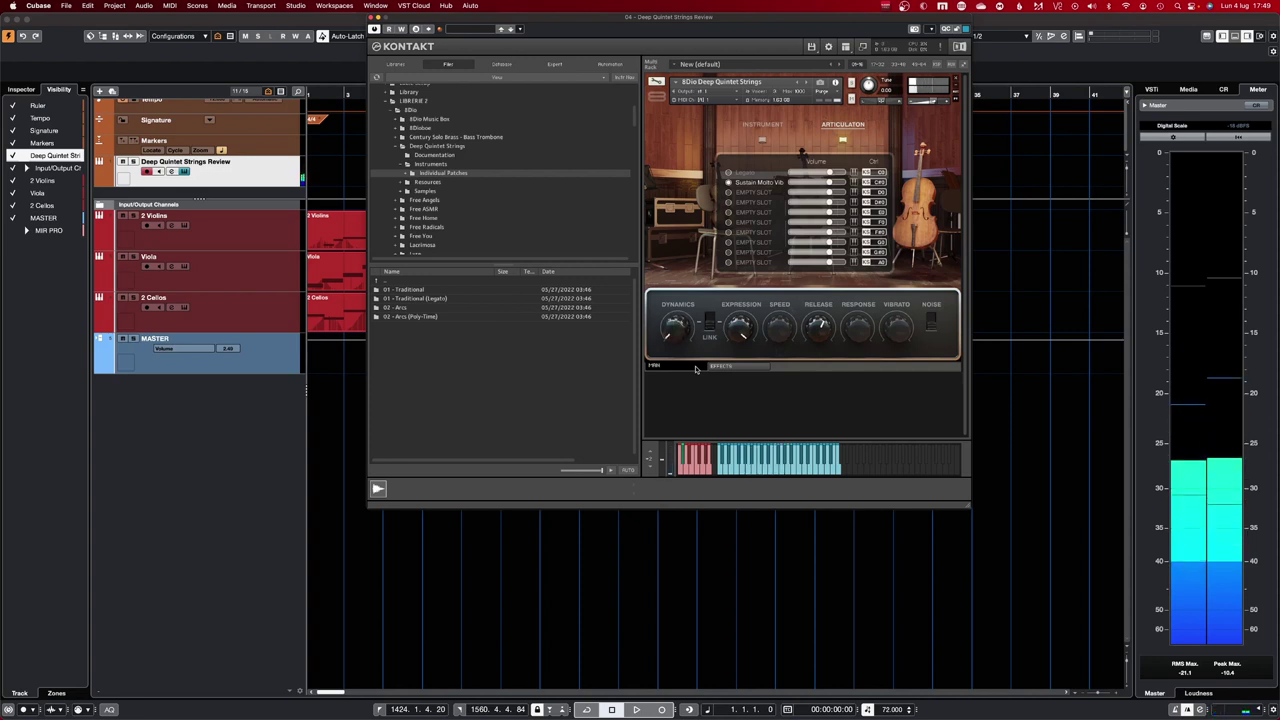
left_click(758, 186)
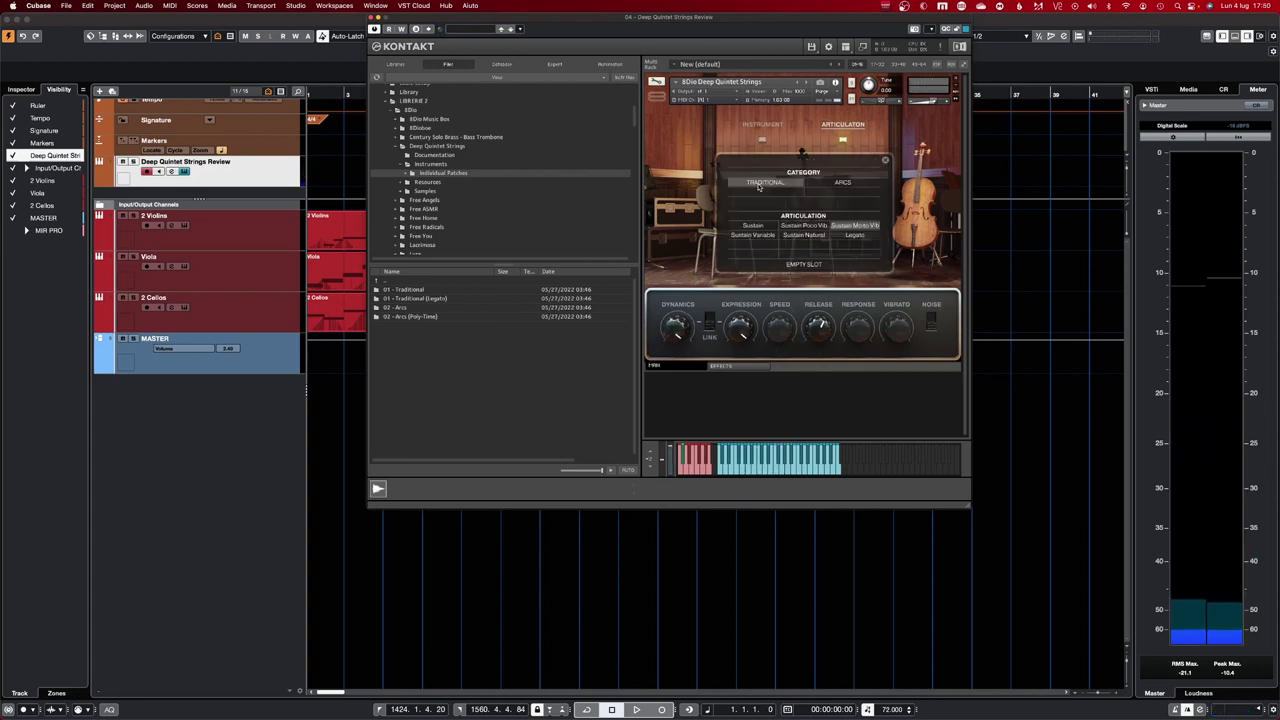
left_click(803, 236)
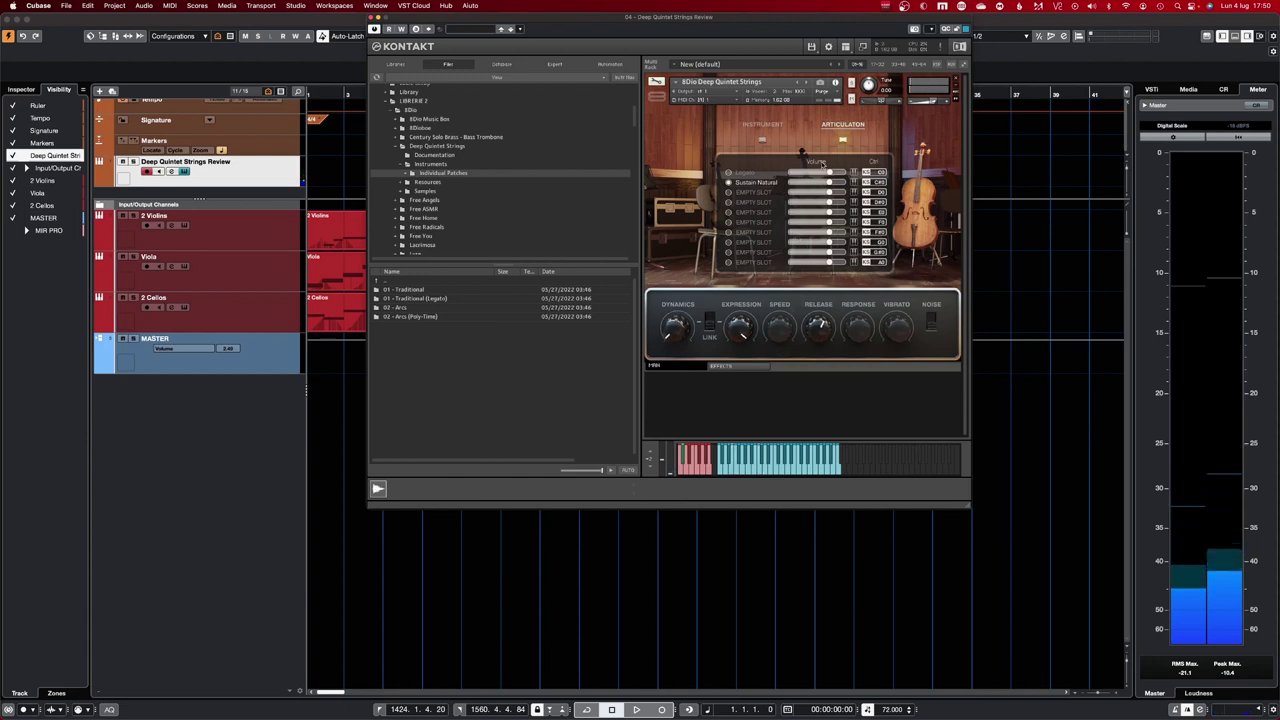
left_click(759, 172)
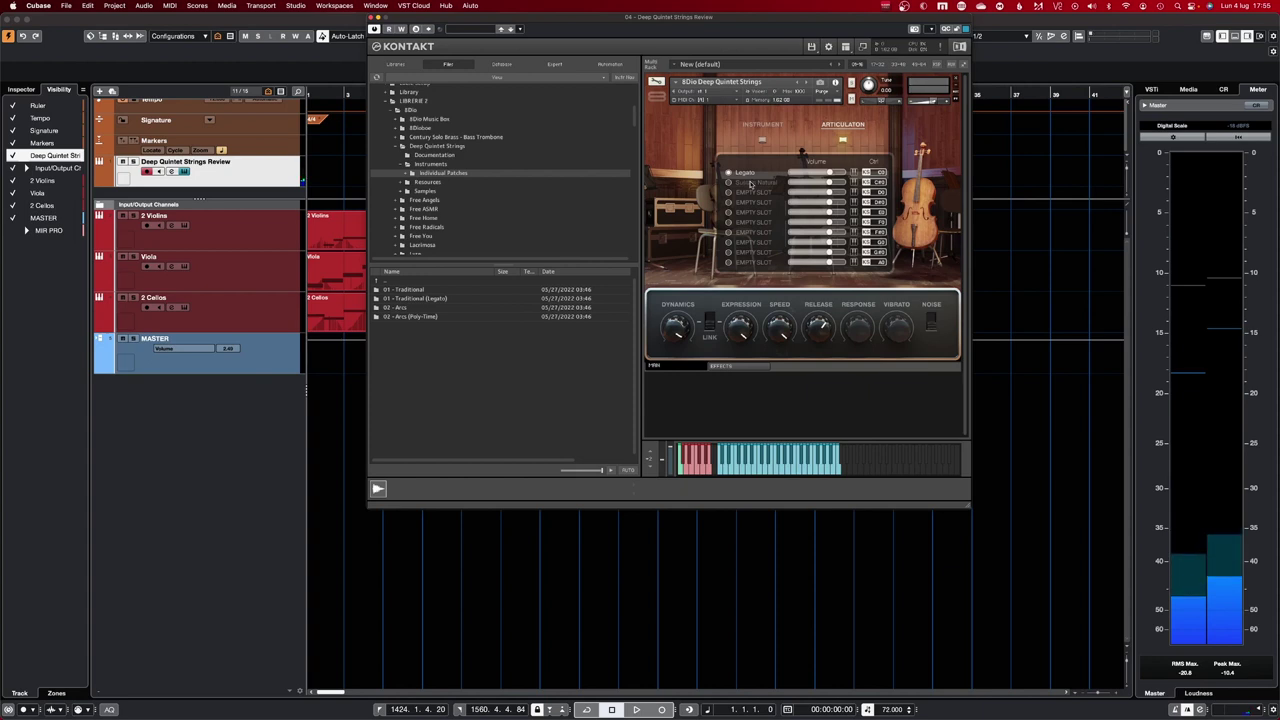
- Load the Arcs articulations Glance Poco Vib and Glance Molto Vib one after another into the second slot
left_click(750, 183)
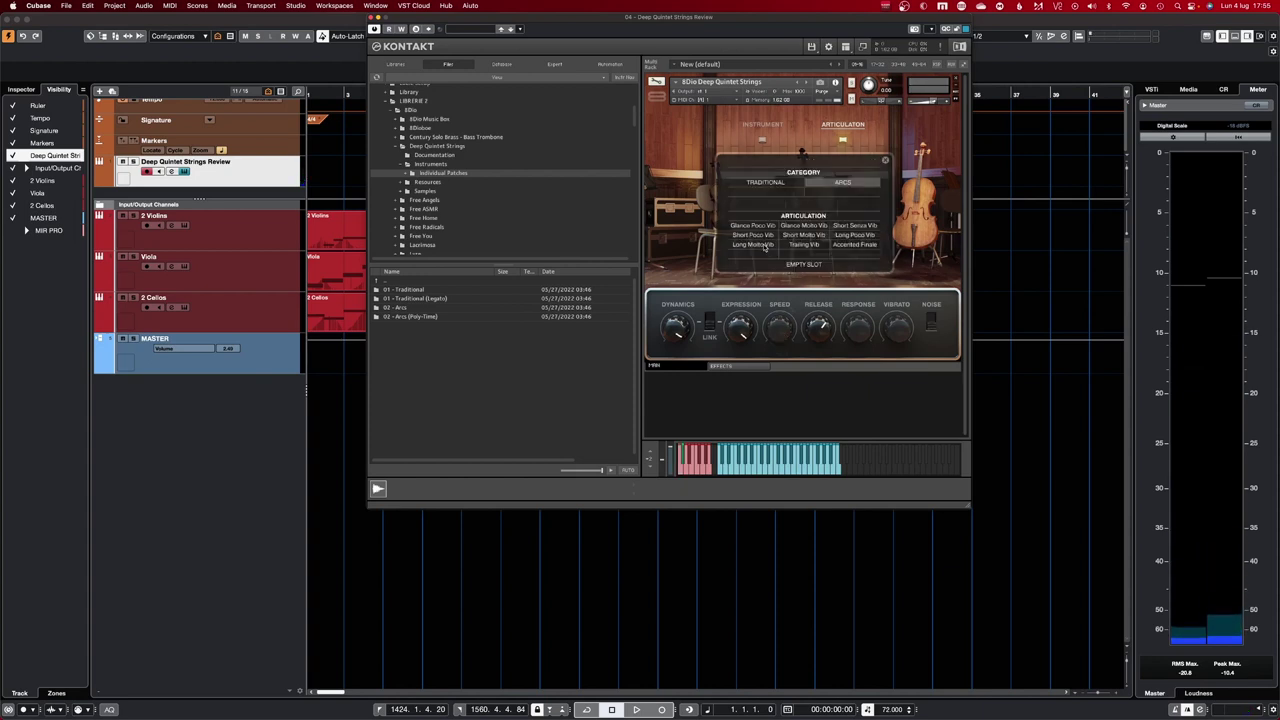
left_click(762, 228)
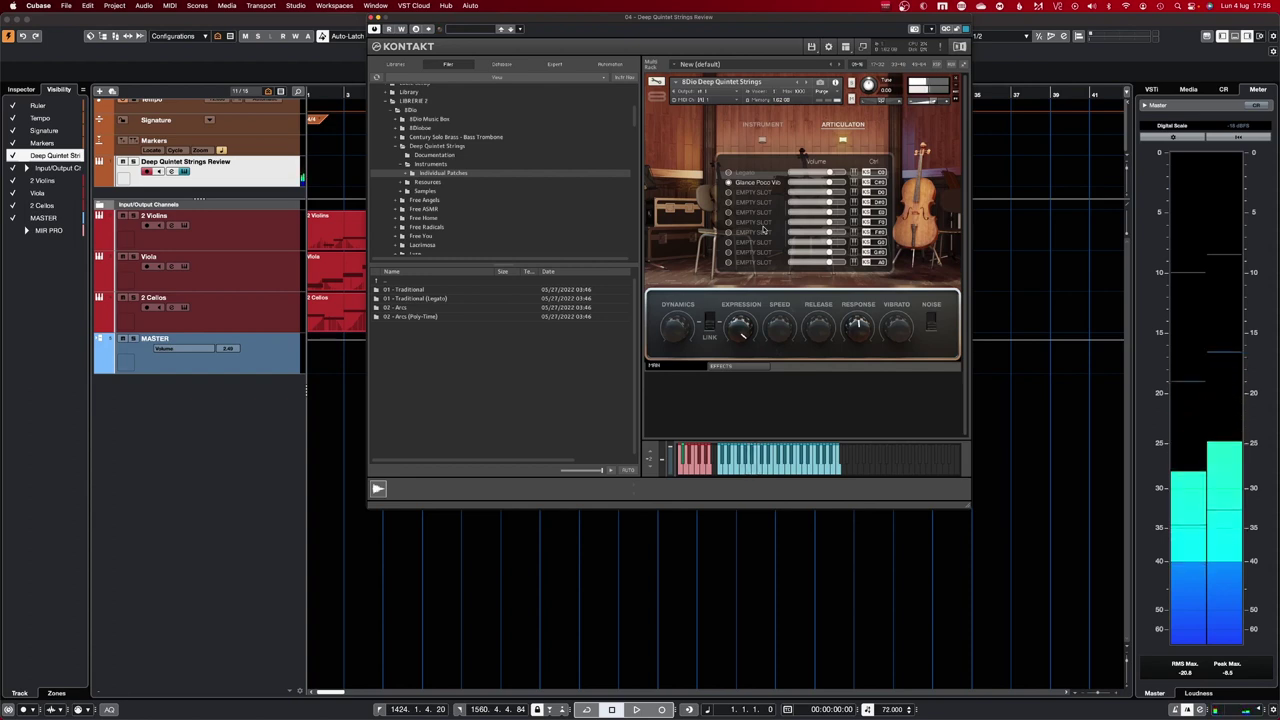
left_click(757, 182)
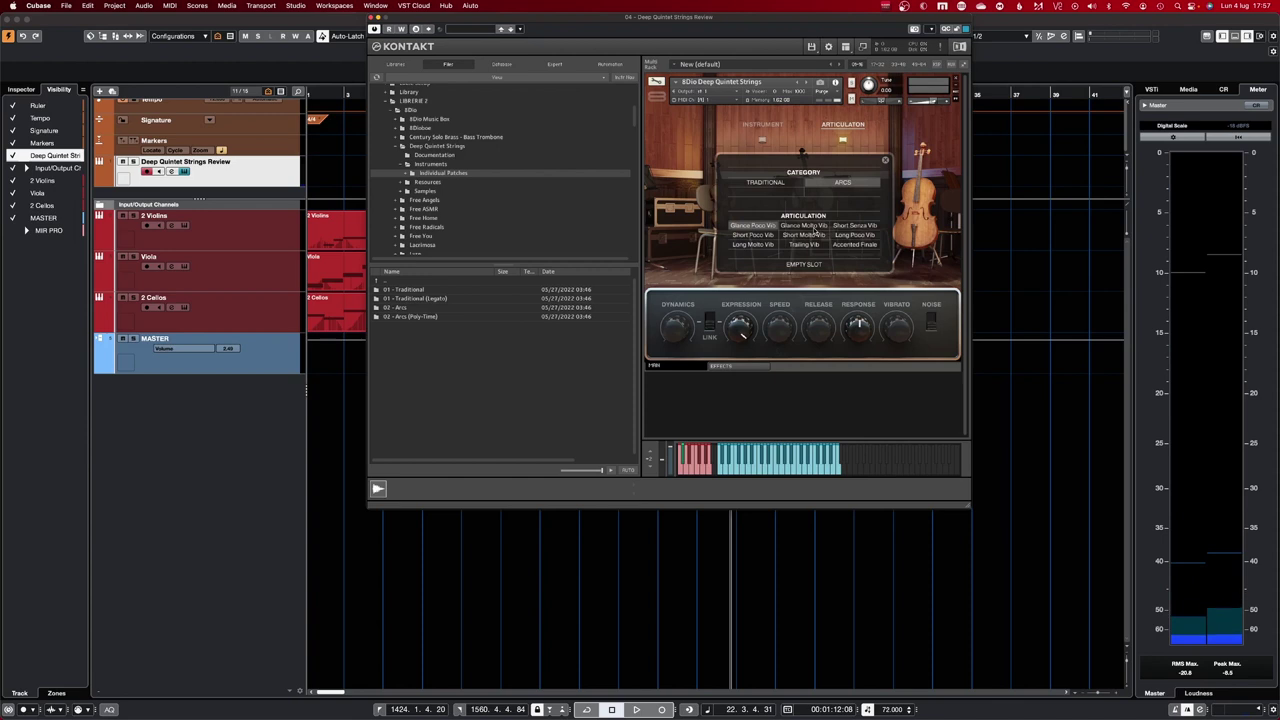
left_click(815, 228)
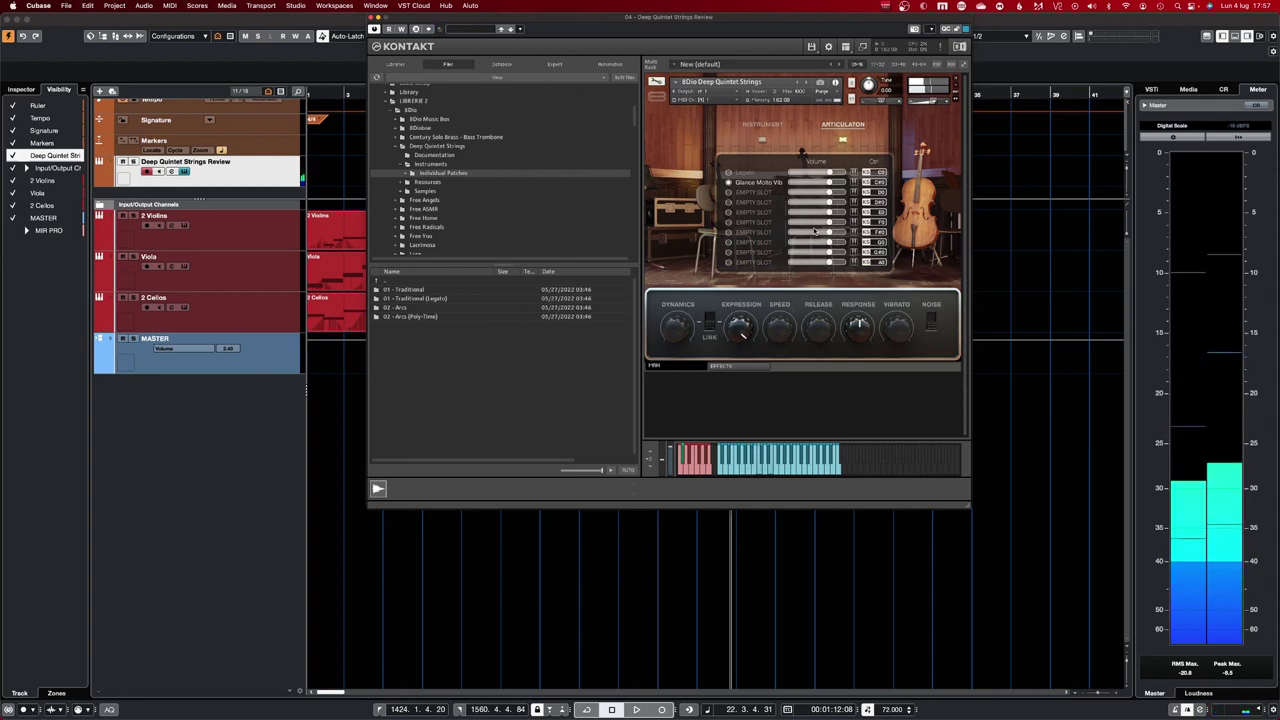
- Load Short Molto Vib and then Accented Finale from the Arcs category into the second slot, and empty the slot
left_click(770, 187)
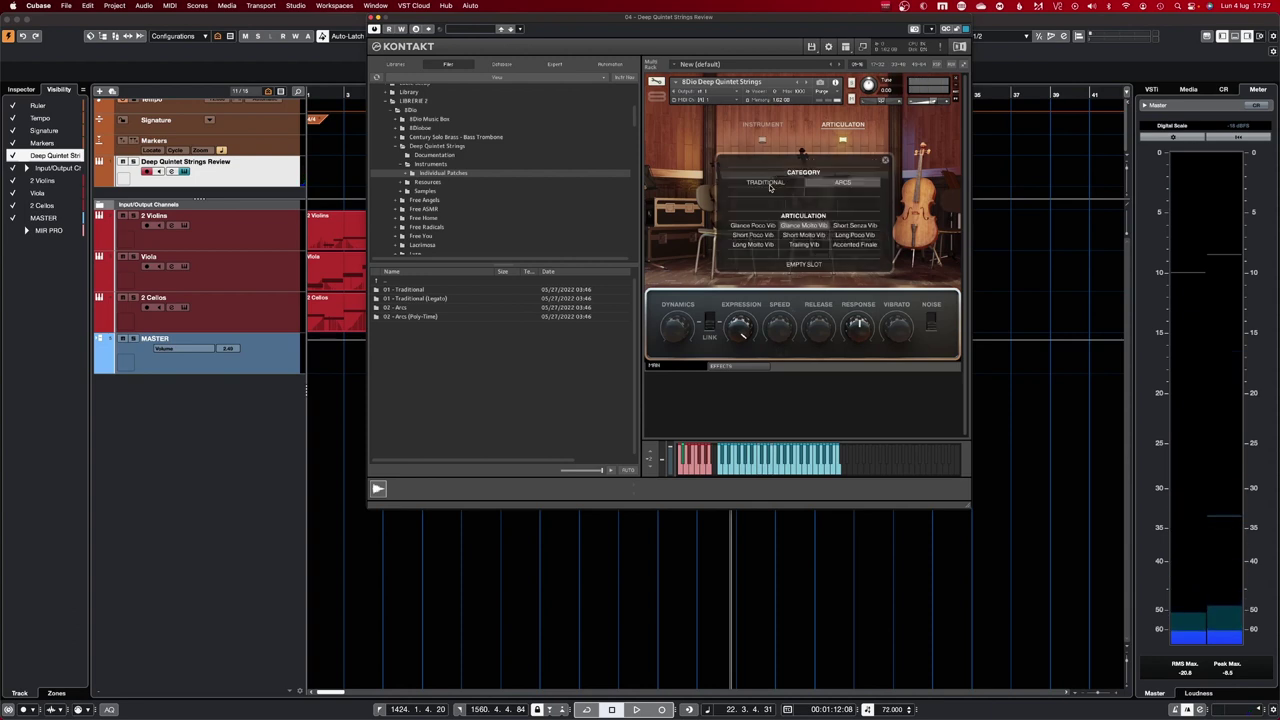
left_click(809, 236)
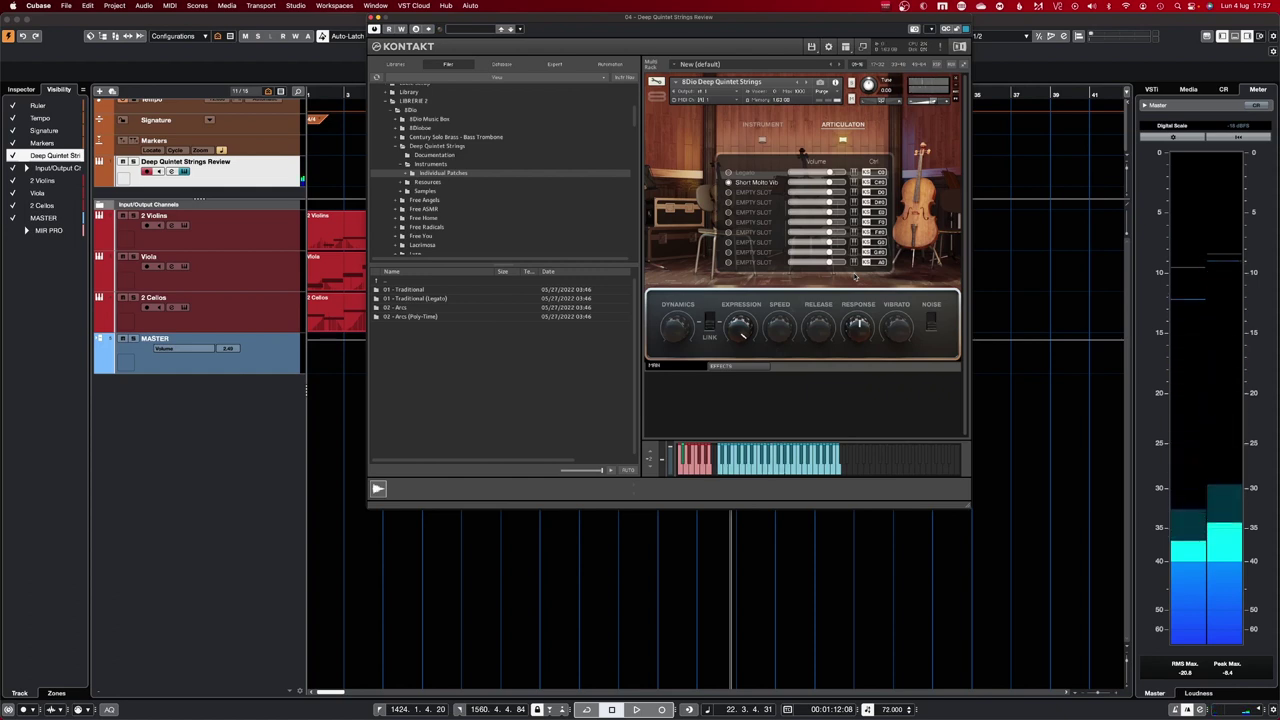
left_click(757, 182)
left_click(856, 246)
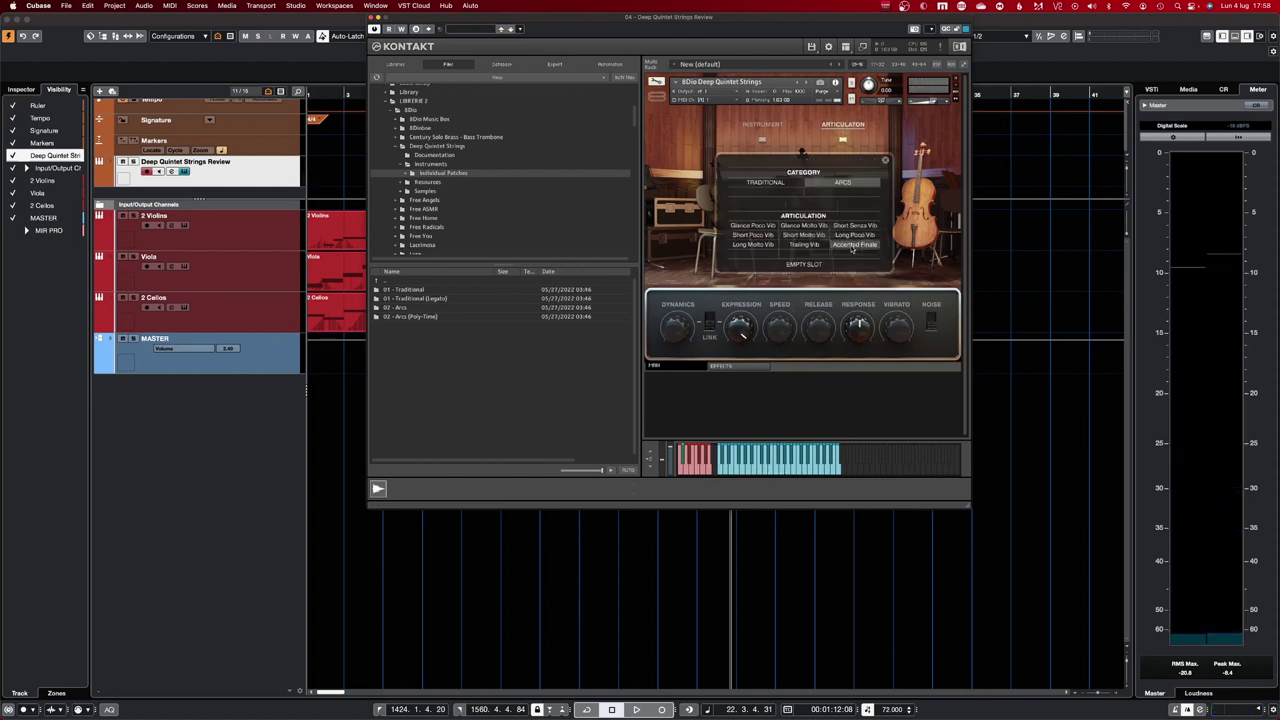
left_click(804, 263)
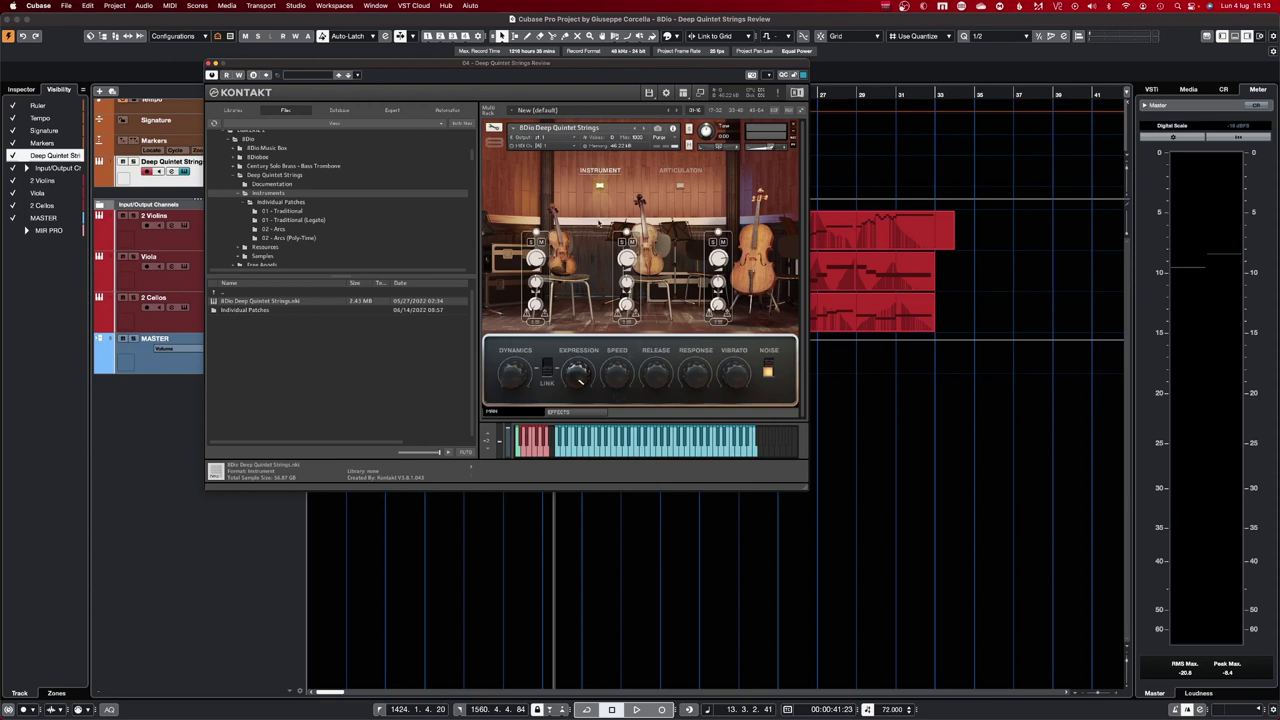
- Examine the Traditional and Arcs articulation lists of the full 8Dio Deep Quintet Strings patch
left_click(680, 171)
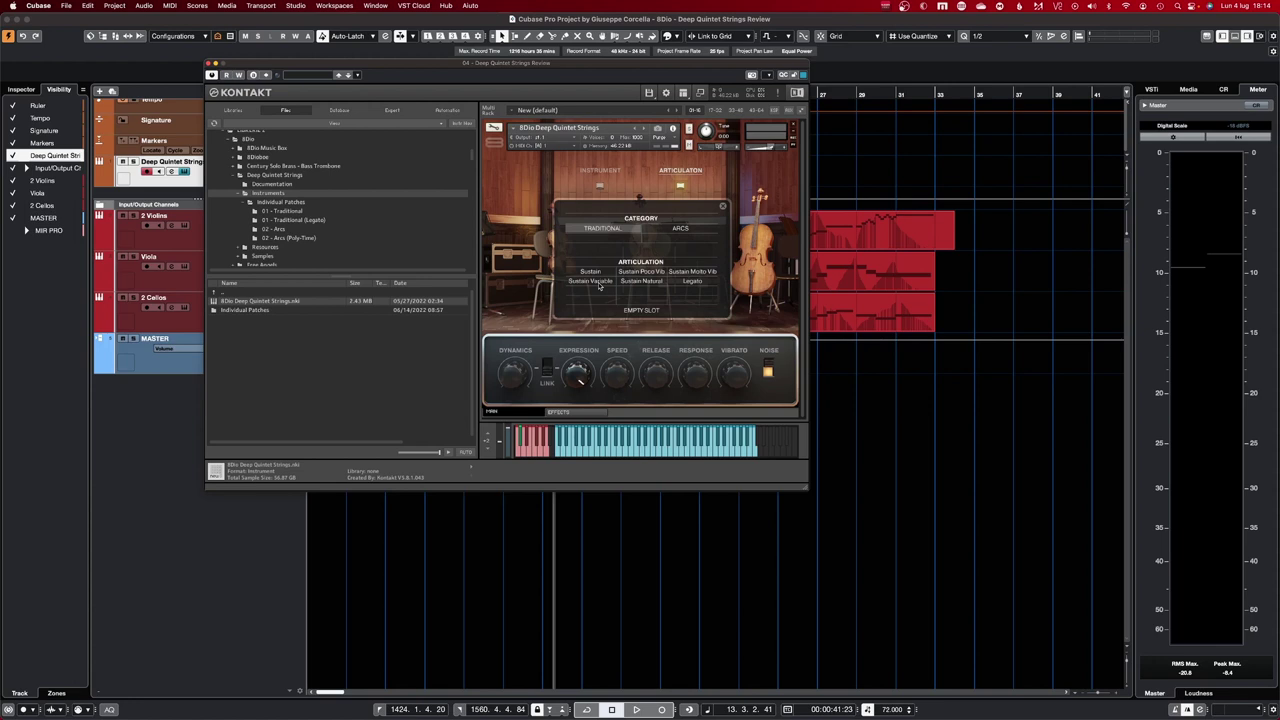
left_click(518, 196)
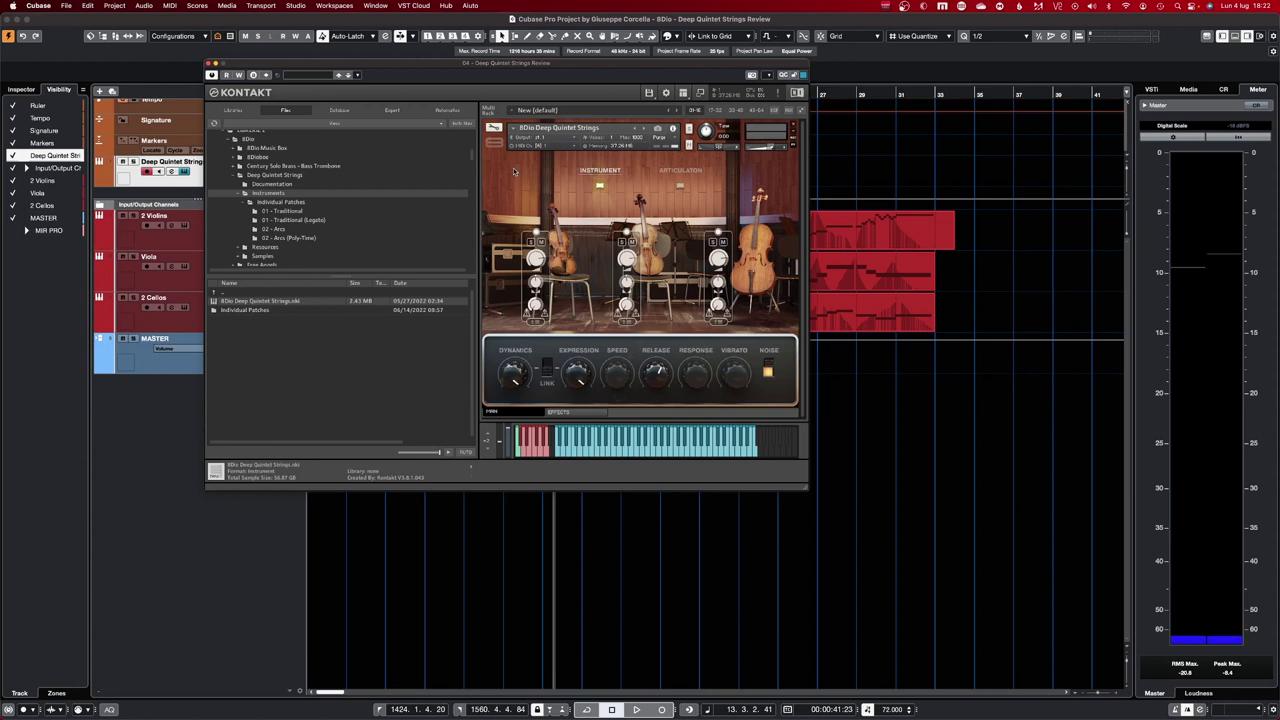
left_click(680, 170)
left_click(680, 228)
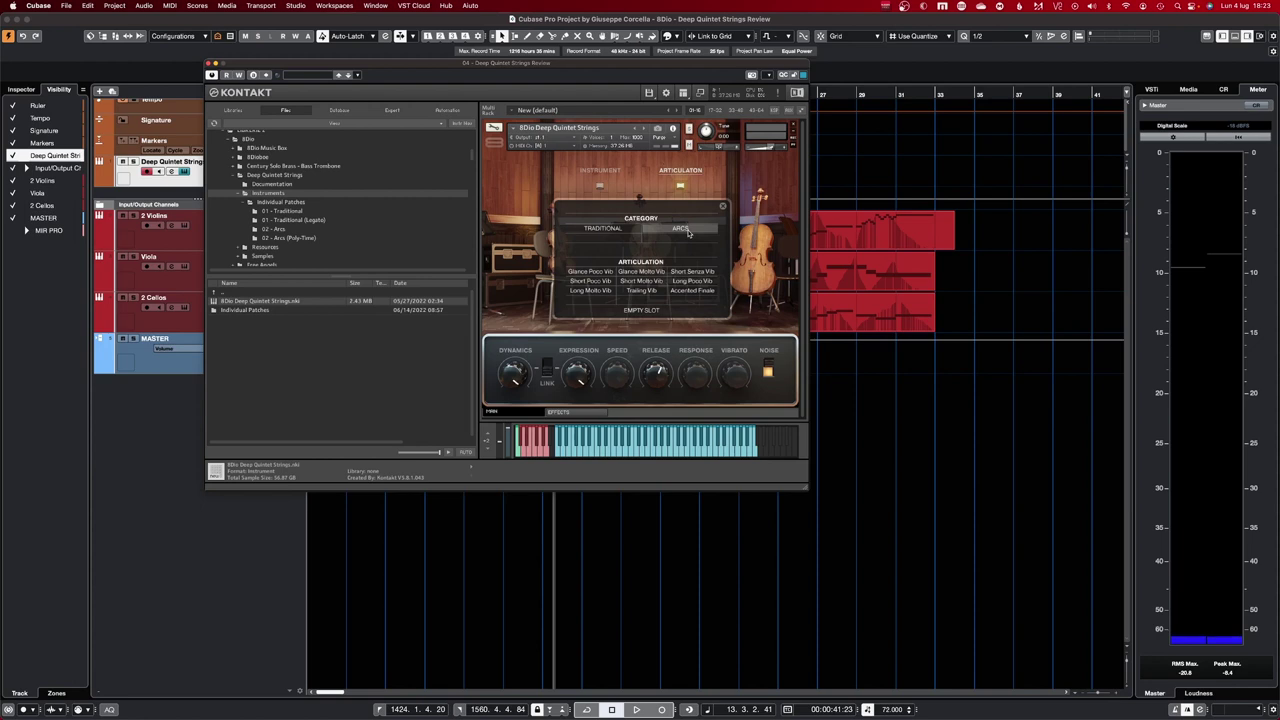
left_click(611, 229)
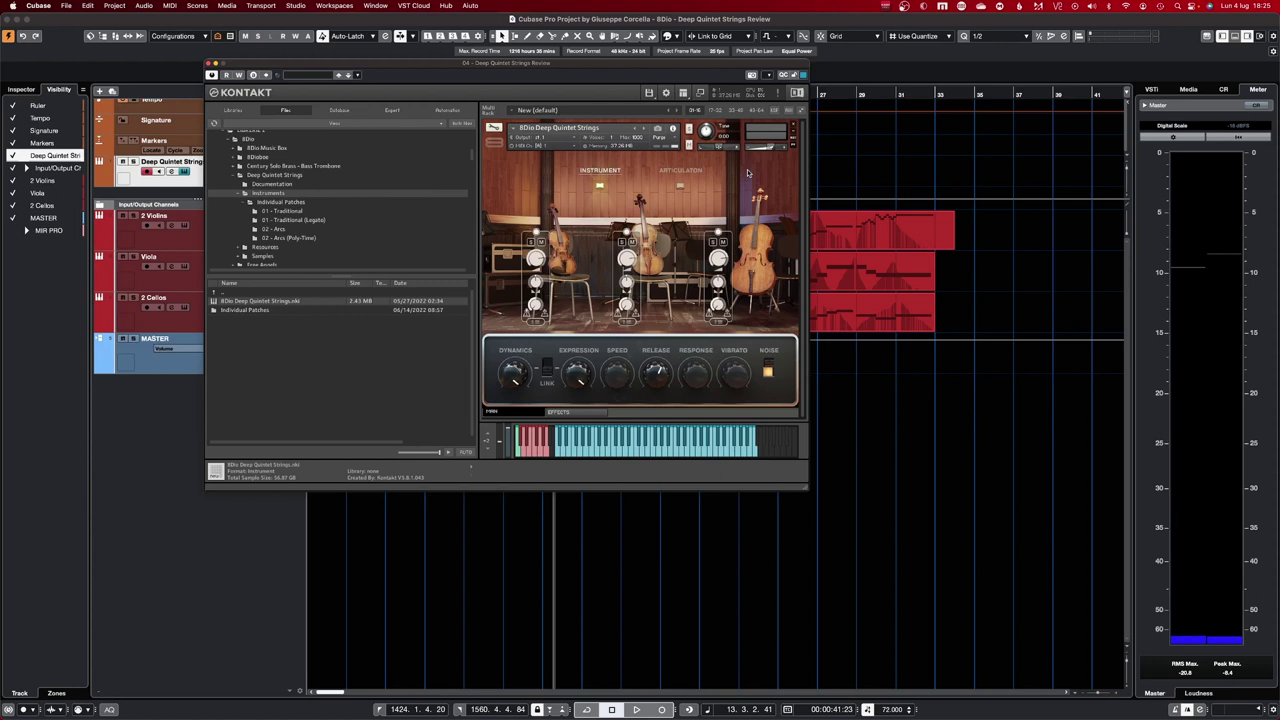